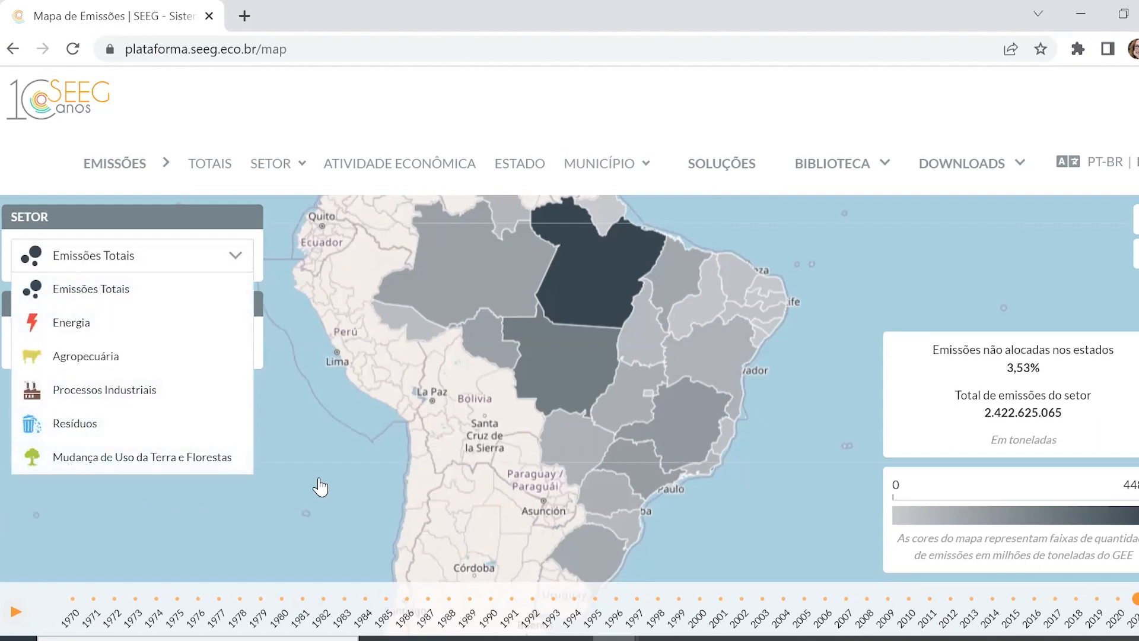
- View Pará's emissions summary on the map, including its ranking, chart export options and pie chart breakdown by sector
{"action": "left_click", "coordinate": [231, 260]}
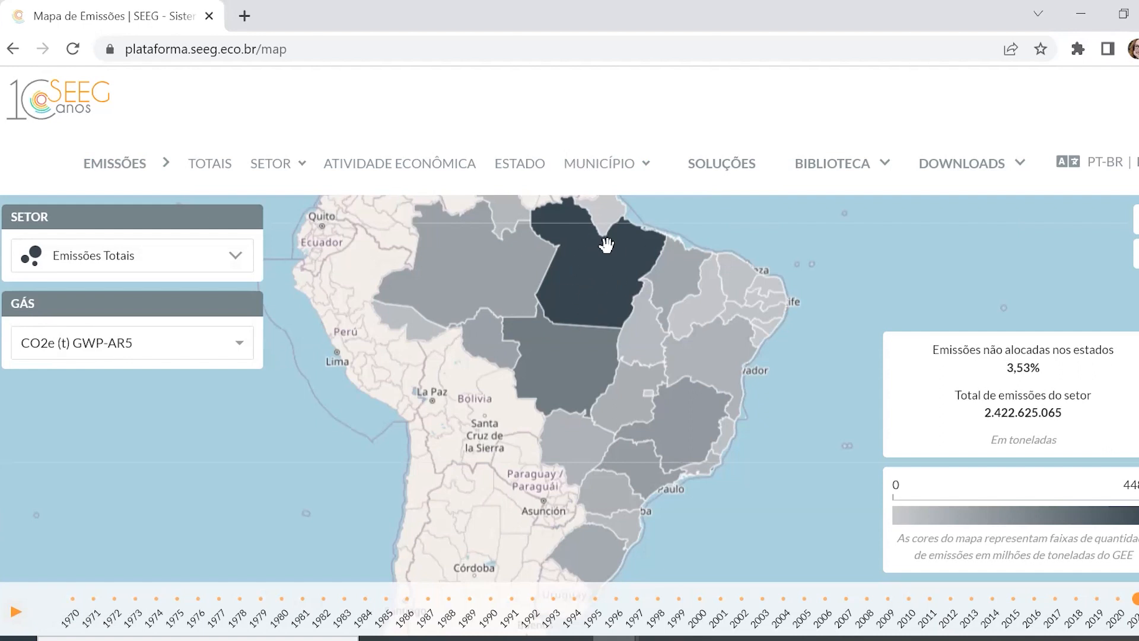
{"action": "left_click", "coordinate": [595, 275]}
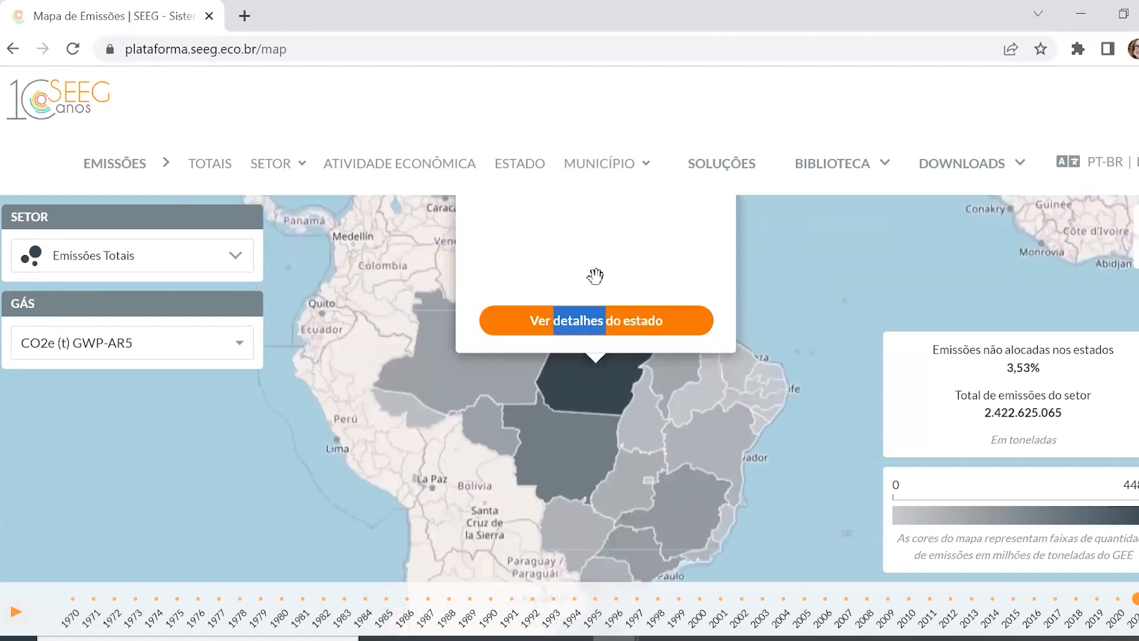
{"action": "scroll", "coordinate": [539, 401], "scroll_direction": "down", "scroll_amount": 2}
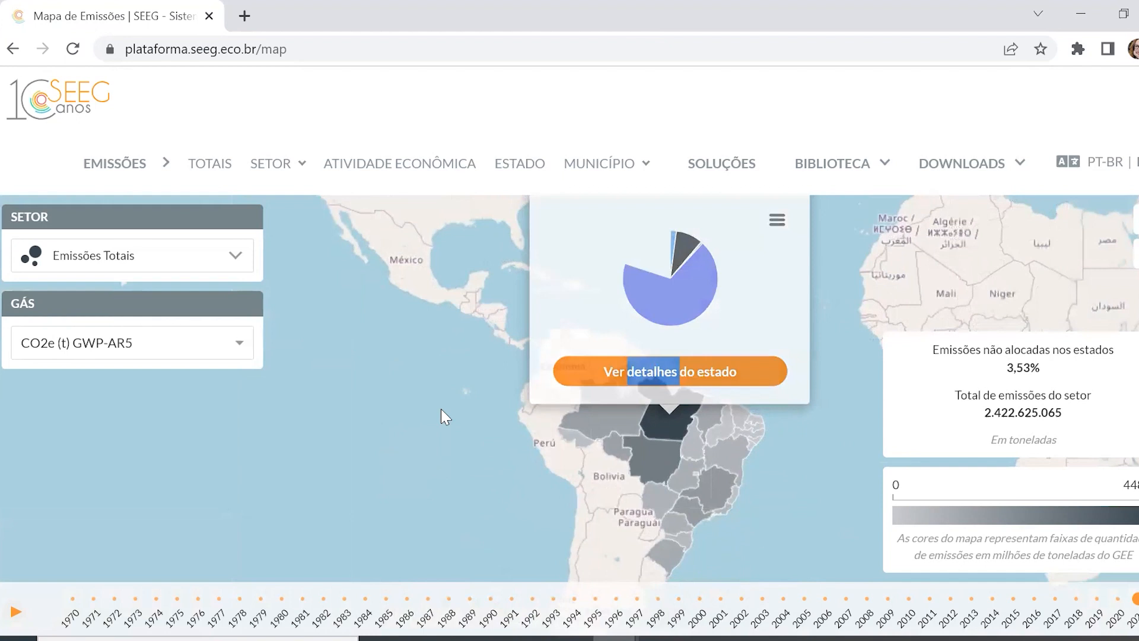
{"action": "left_click", "coordinate": [509, 284]}
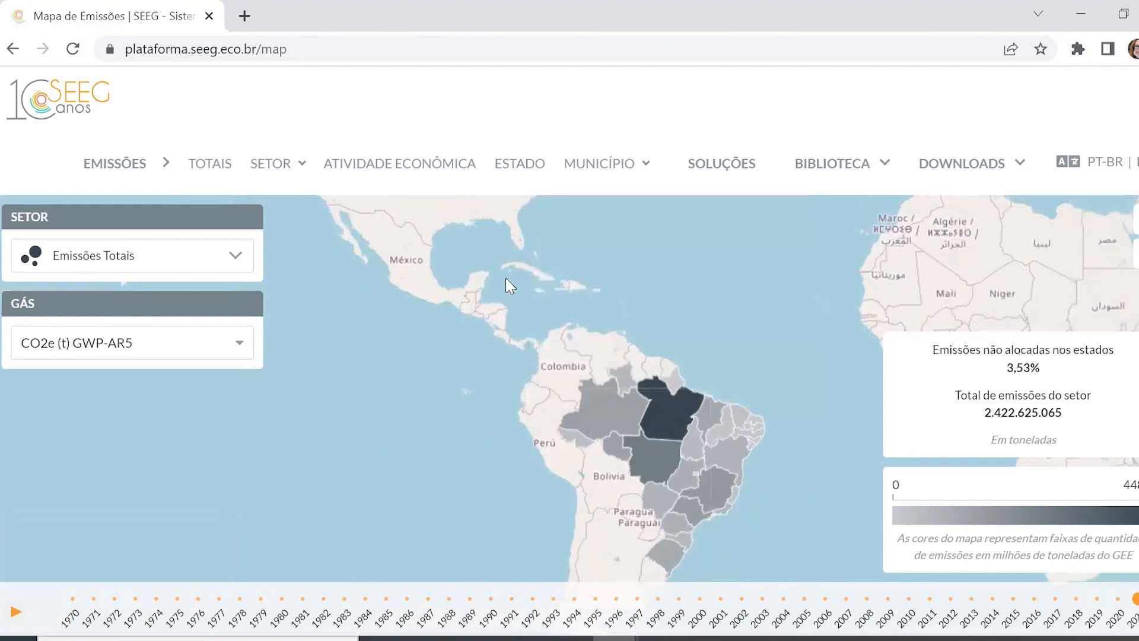
{"action": "left_click", "coordinate": [689, 426]}
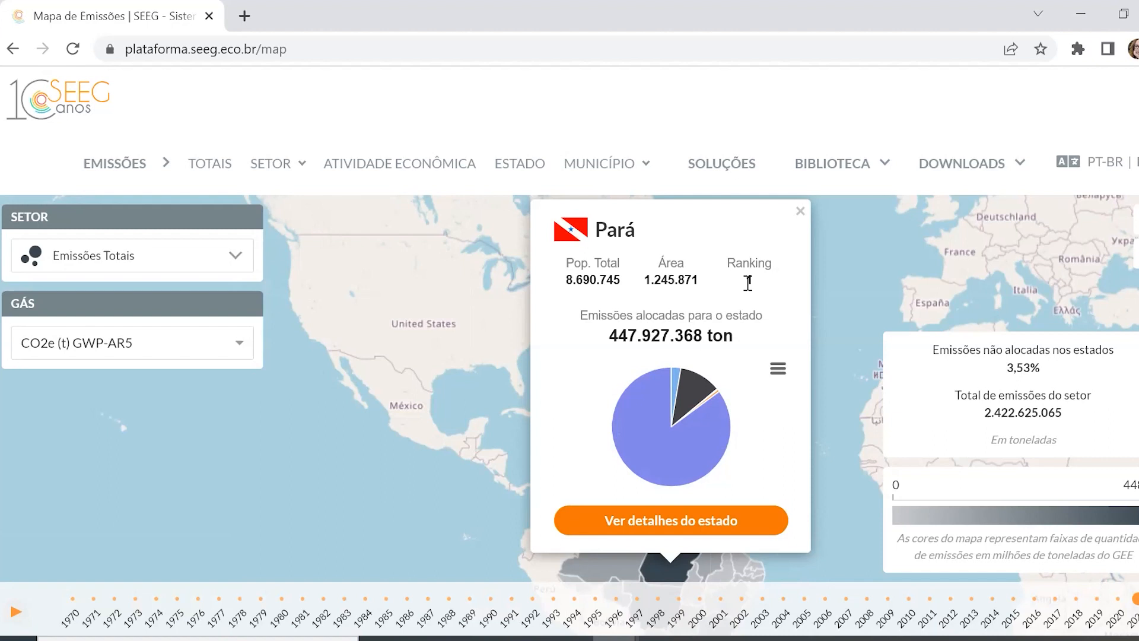
{"action": "left_click", "coordinate": [778, 369]}
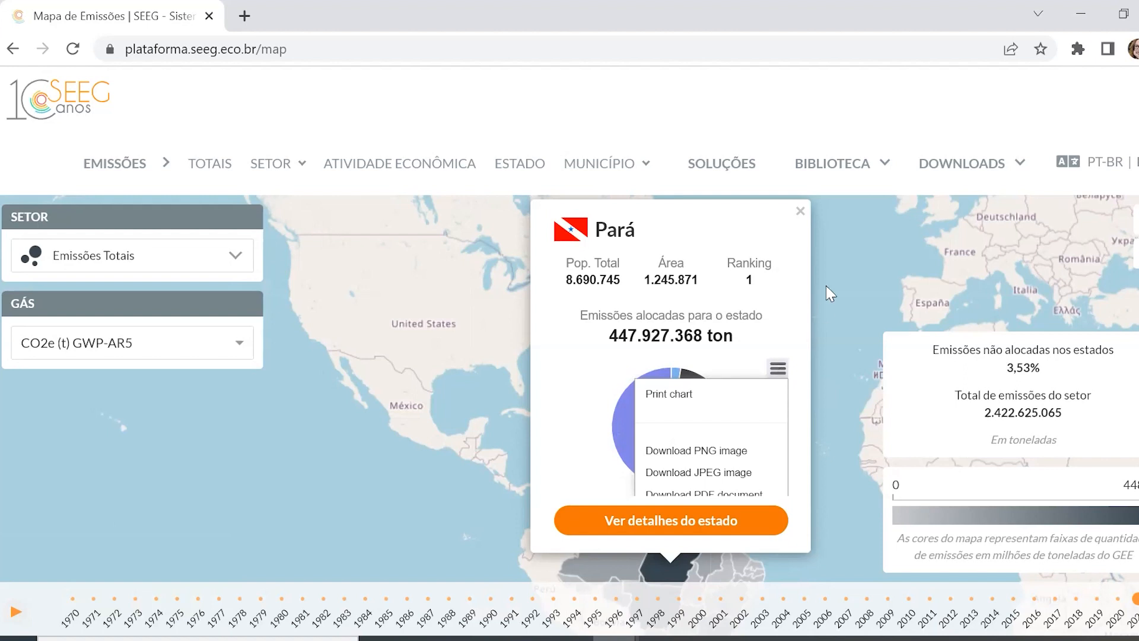
{"action": "mouse_move", "coordinate": [651, 408]}
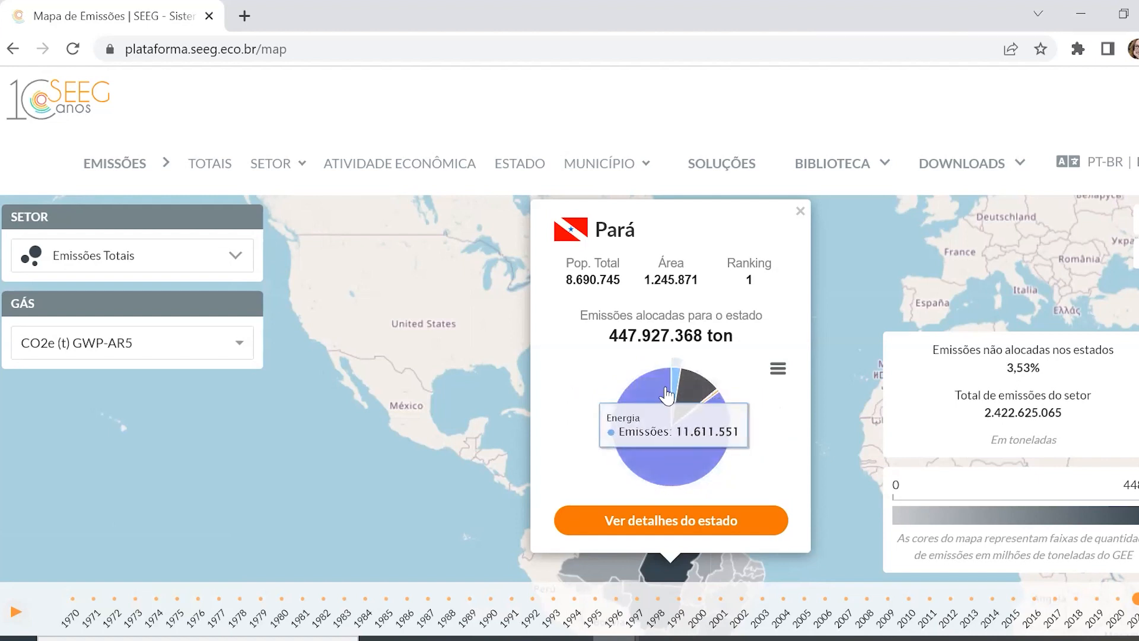
{"action": "left_click", "coordinate": [795, 209]}
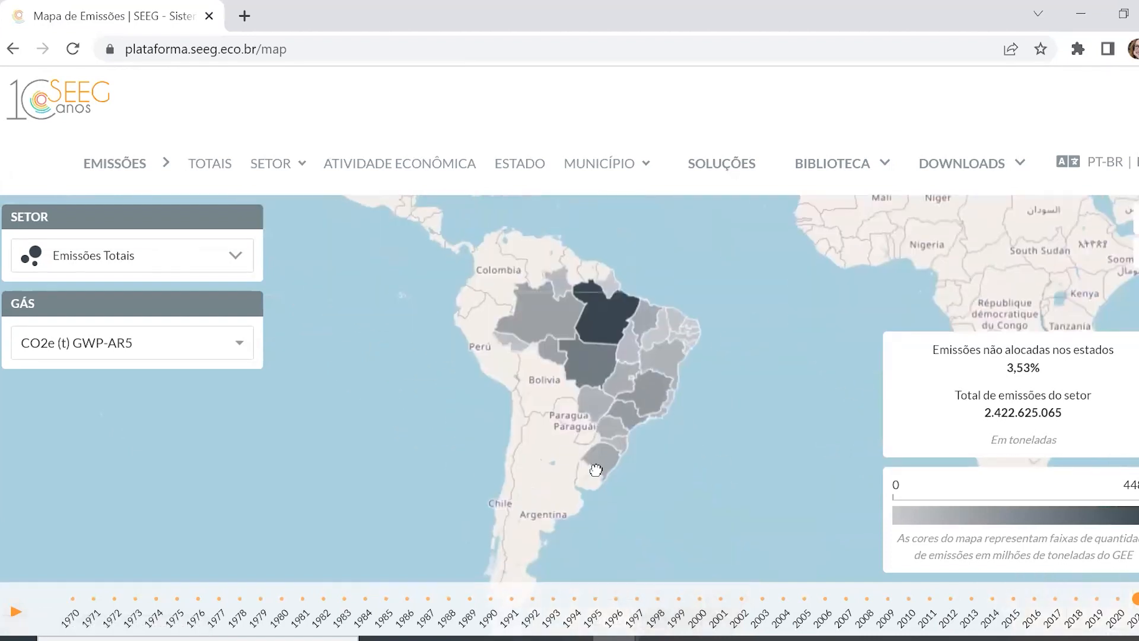
- View Paraná's emissions summary on the map and inspect the sector slices of its pie chart
{"action": "left_click", "coordinate": [601, 467]}
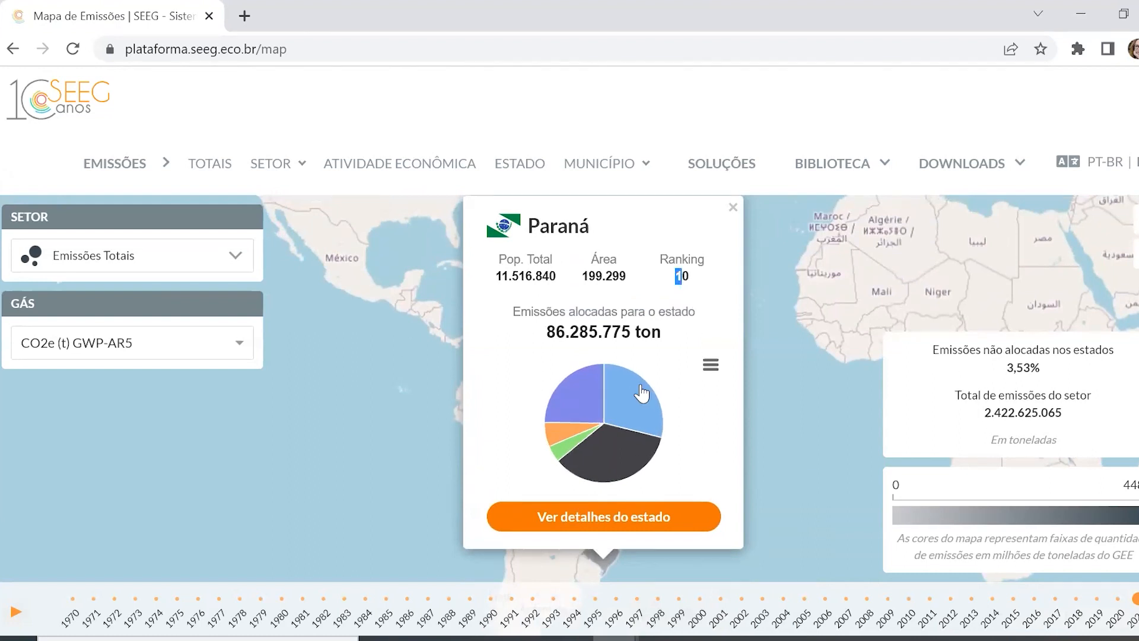
{"action": "mouse_move", "coordinate": [598, 394]}
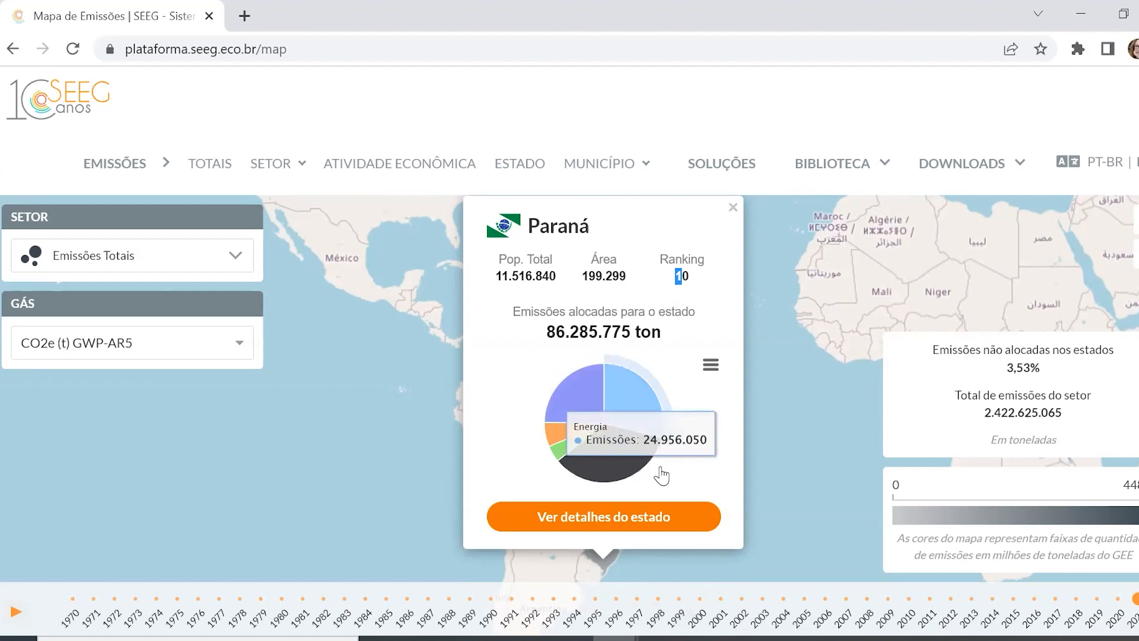
{"action": "mouse_move", "coordinate": [603, 465]}
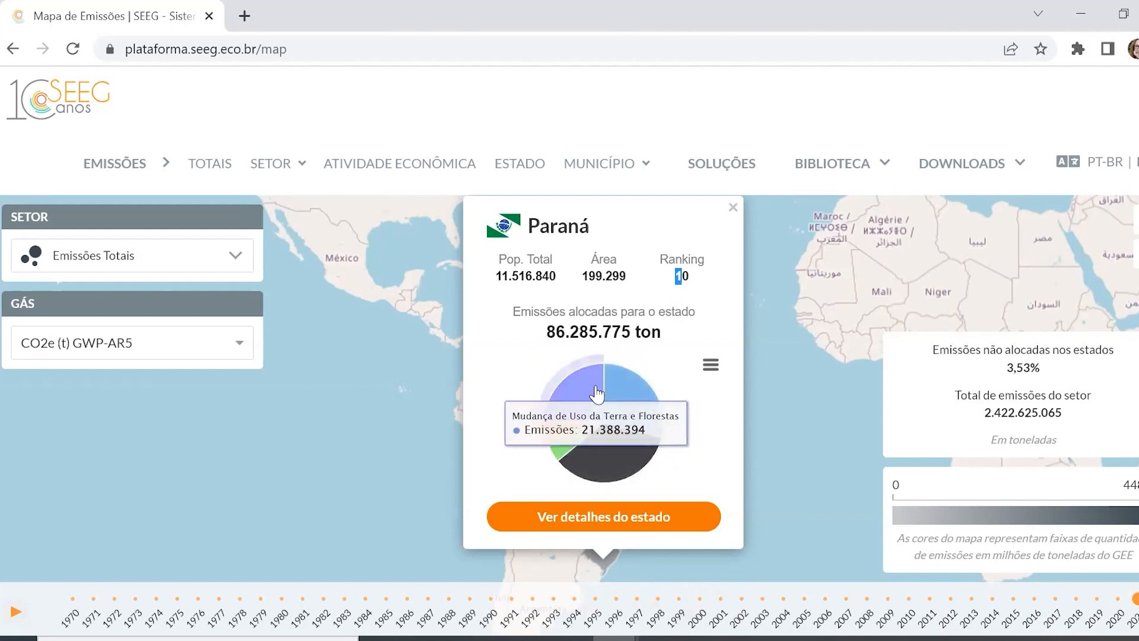
{"action": "left_click", "coordinate": [732, 206]}
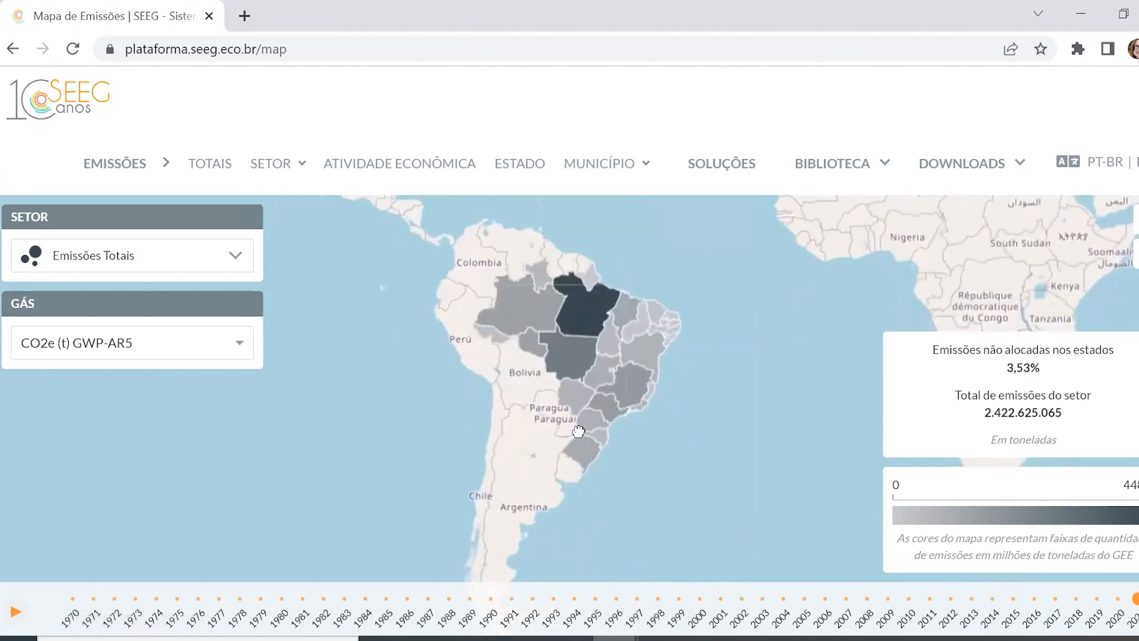
- Open the SEEG Municípios statistics page showing the general emissions ranking by municipality
{"action": "mouse_move", "coordinate": [579, 185]}
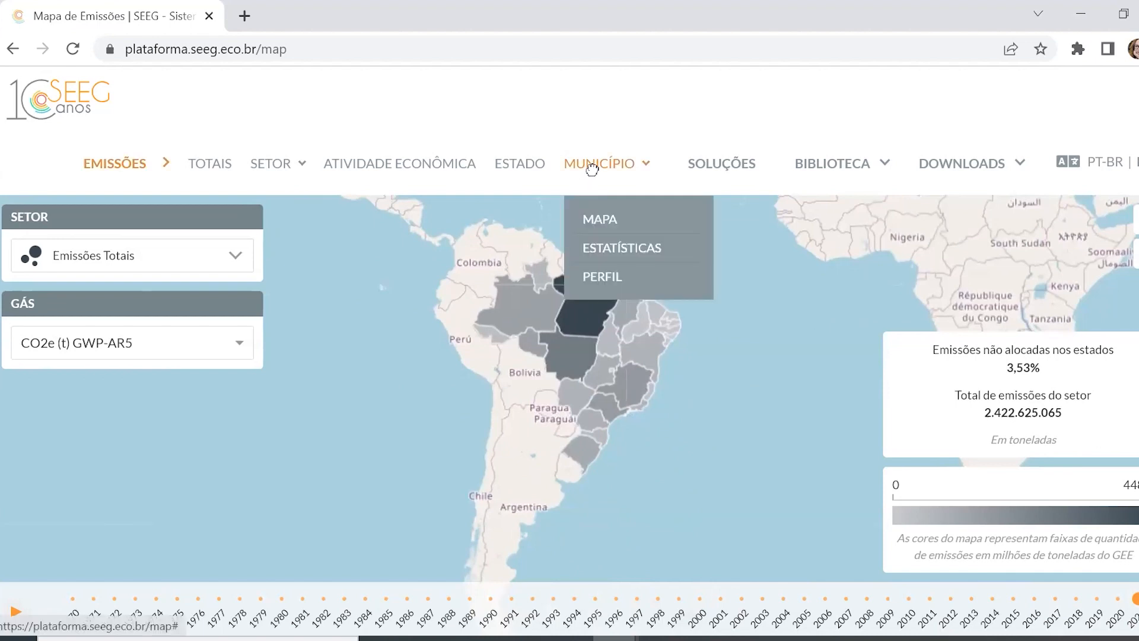
{"action": "left_click", "coordinate": [613, 248]}
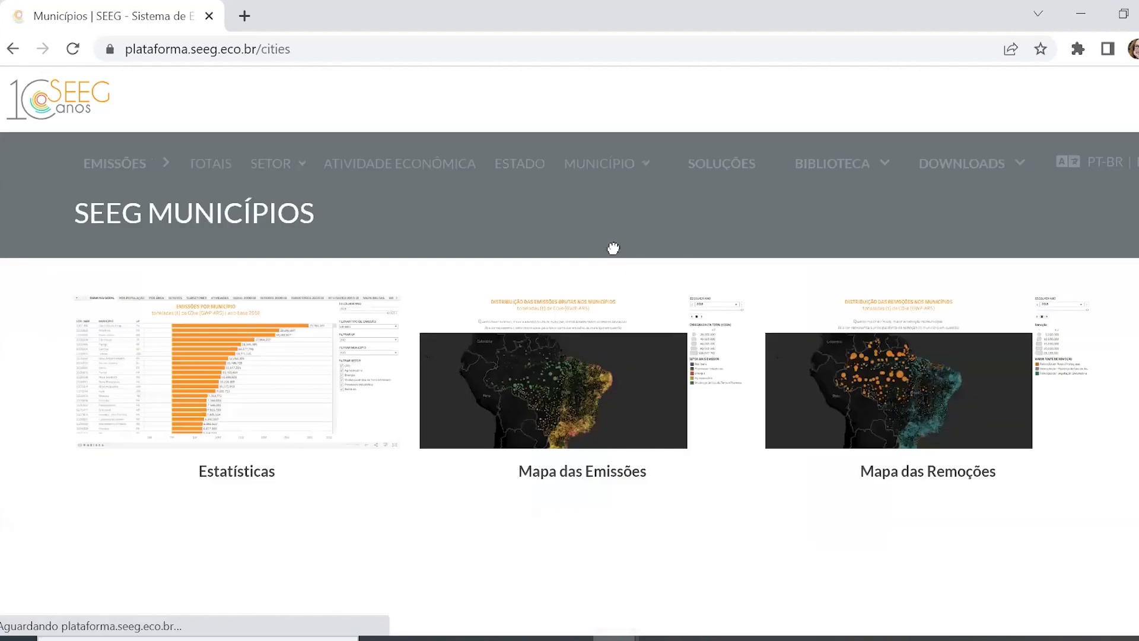
{"action": "left_click", "coordinate": [218, 364]}
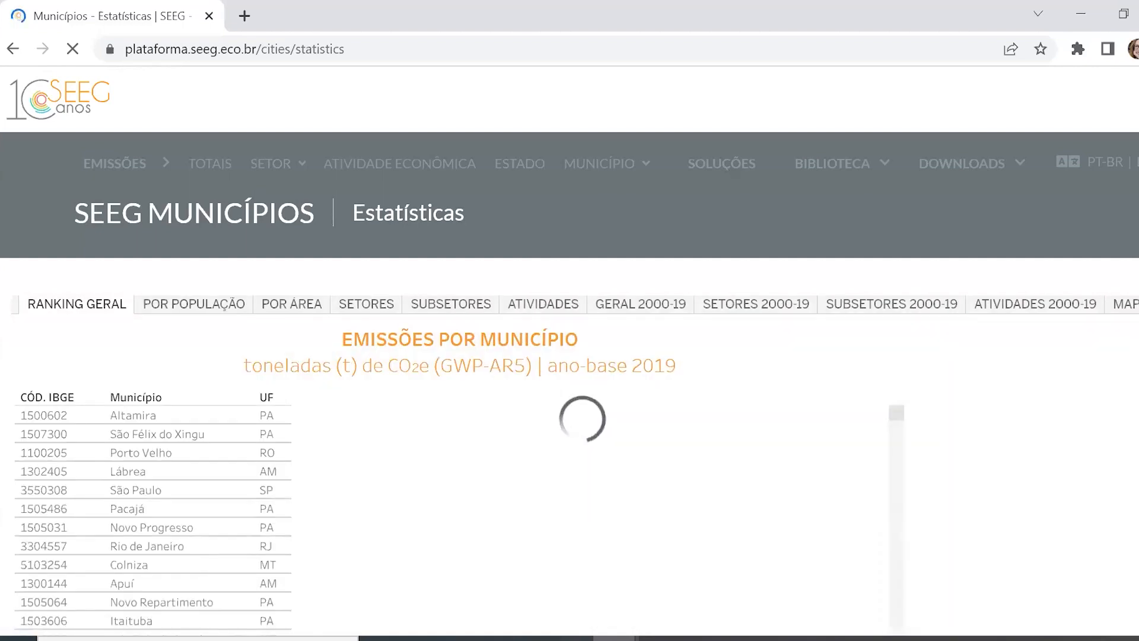
{"action": "scroll", "coordinate": [570, 356], "scroll_direction": "down", "scroll_amount": 3}
{"action": "scroll", "coordinate": [569, 356], "scroll_direction": "down", "scroll_amount": 1}
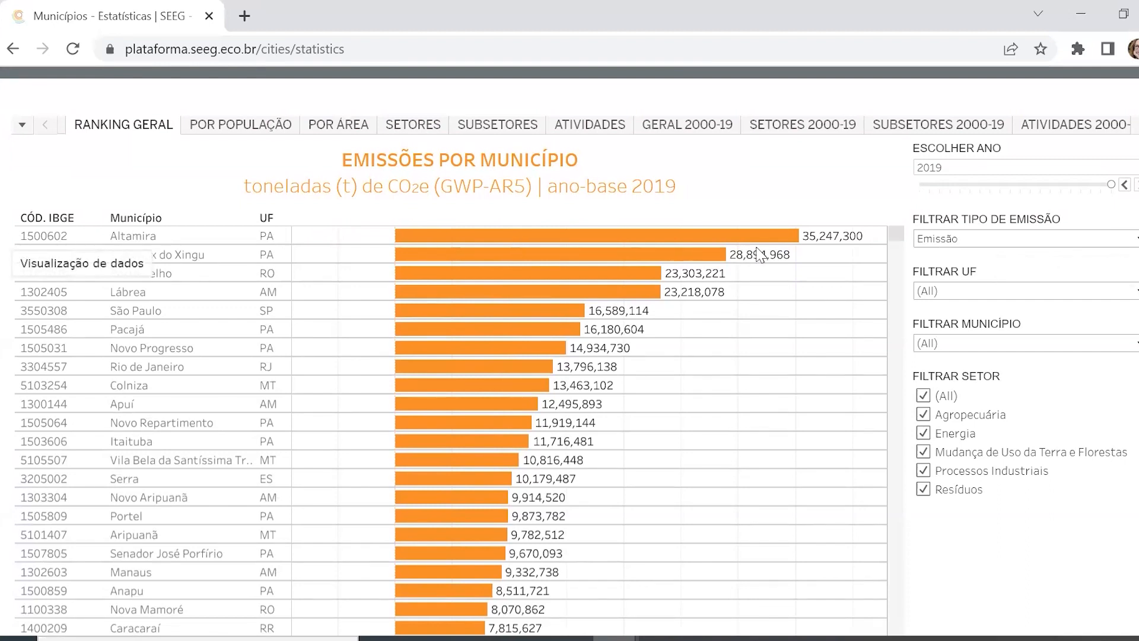
- Examine the 2019 general ranking of emissions by municipality across all states
{"action": "mouse_move", "coordinate": [848, 243]}
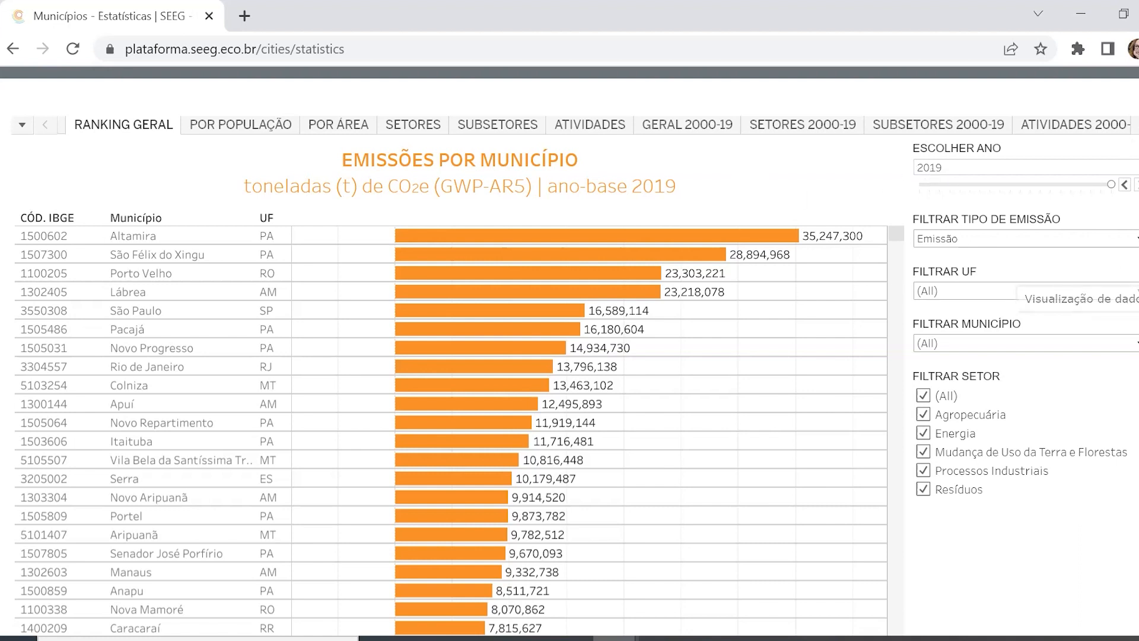
{"action": "scroll", "coordinate": [805, 287], "scroll_direction": "down", "scroll_amount": 2}
{"action": "scroll", "coordinate": [570, 345], "scroll_direction": "down", "scroll_amount": 5}
{"action": "scroll", "coordinate": [569, 350], "scroll_direction": "up", "scroll_amount": 8}
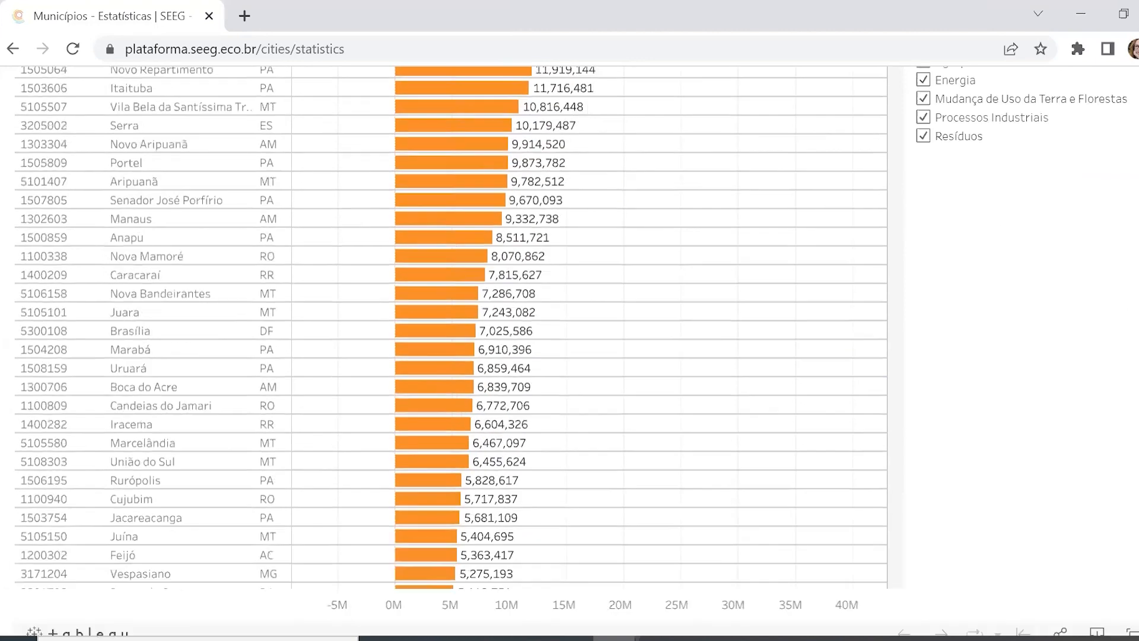
{"action": "scroll", "coordinate": [569, 350], "scroll_direction": "down", "scroll_amount": 1}
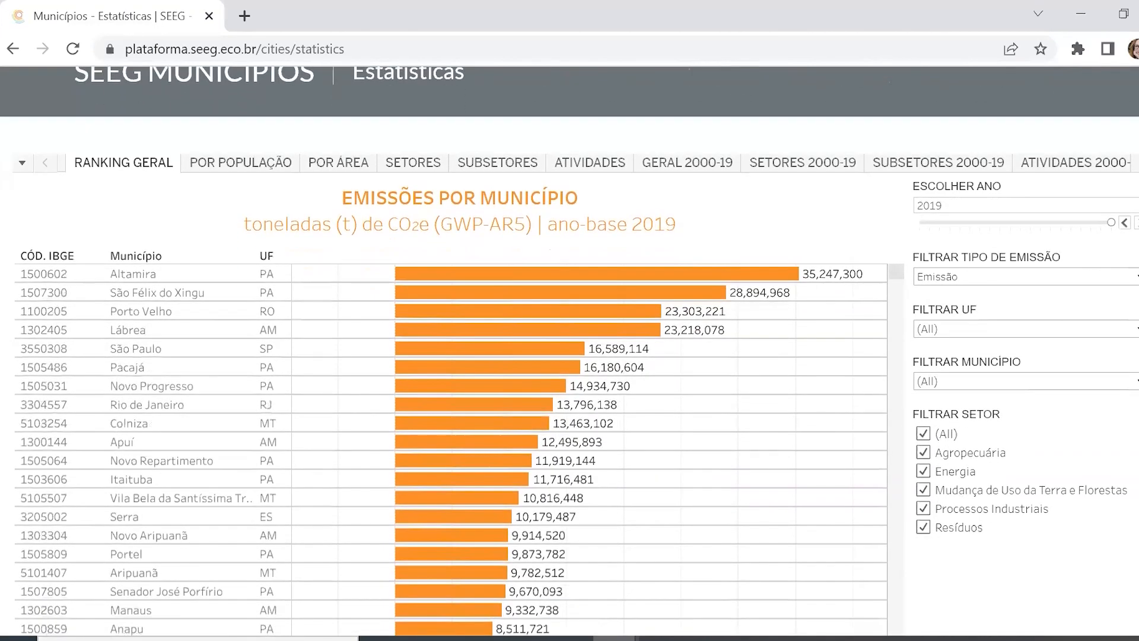
- Check which options the state (UF) and municipality filters of the ranking offer
{"action": "left_click", "coordinate": [979, 330]}
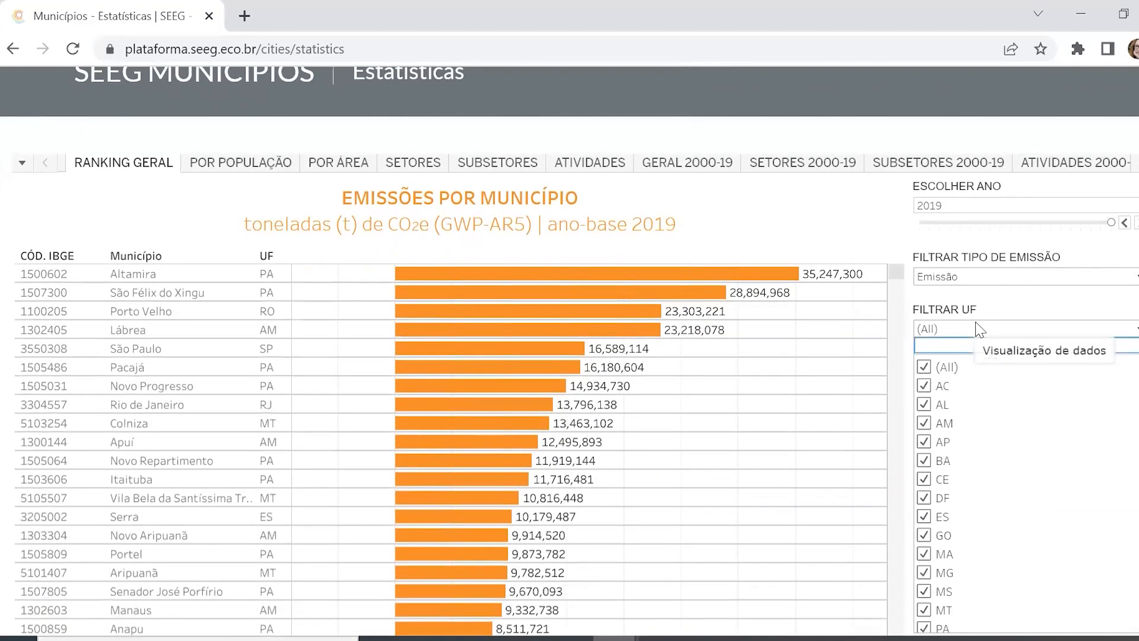
{"action": "left_click", "coordinate": [978, 329]}
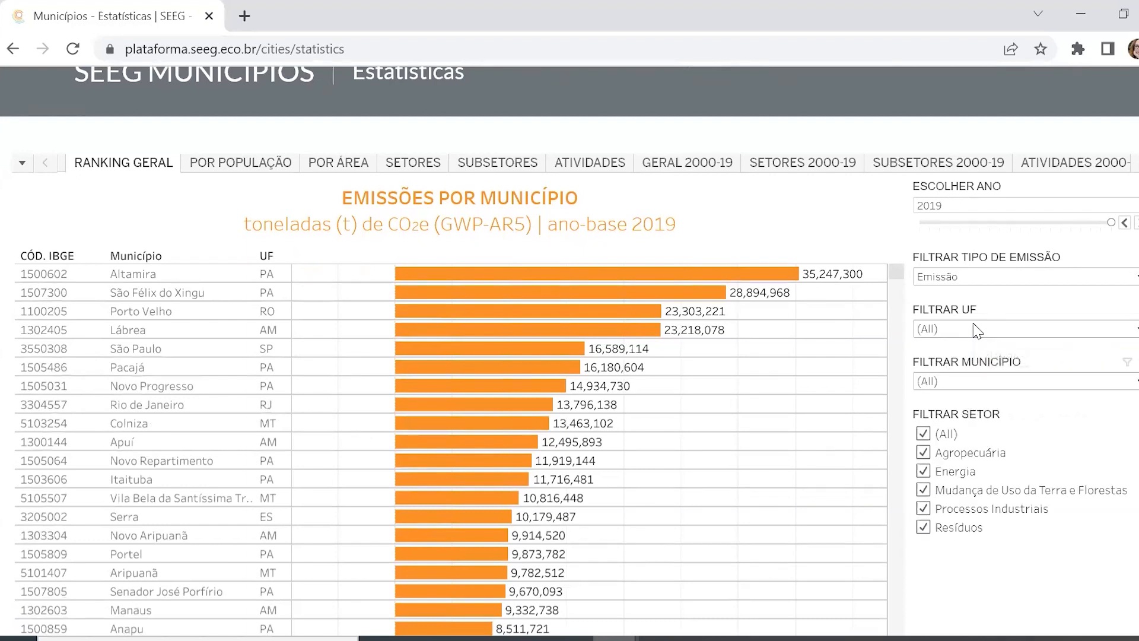
{"action": "left_click", "coordinate": [980, 381]}
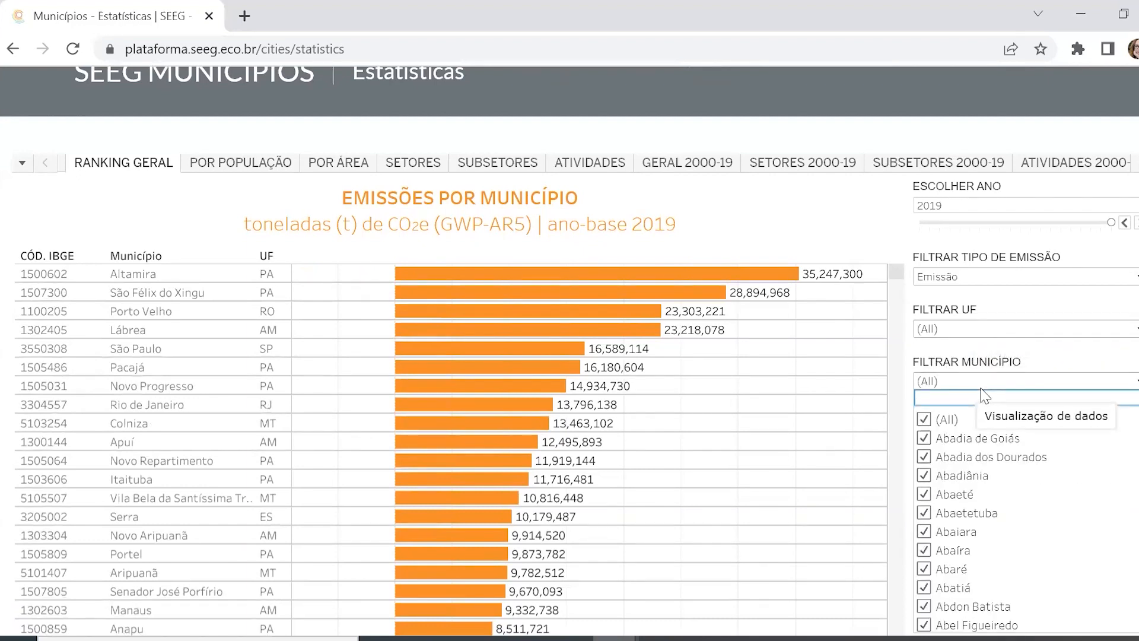
{"action": "left_click", "coordinate": [982, 382]}
- Look over the whole statistics page, from the available views and filters to the end of the municipality chart
{"action": "scroll", "coordinate": [1004, 333], "scroll_direction": "down", "scroll_amount": 5}
{"action": "scroll", "coordinate": [1005, 339], "scroll_direction": "down", "scroll_amount": 5}
{"action": "scroll", "coordinate": [984, 326], "scroll_direction": "up", "scroll_amount": 6}
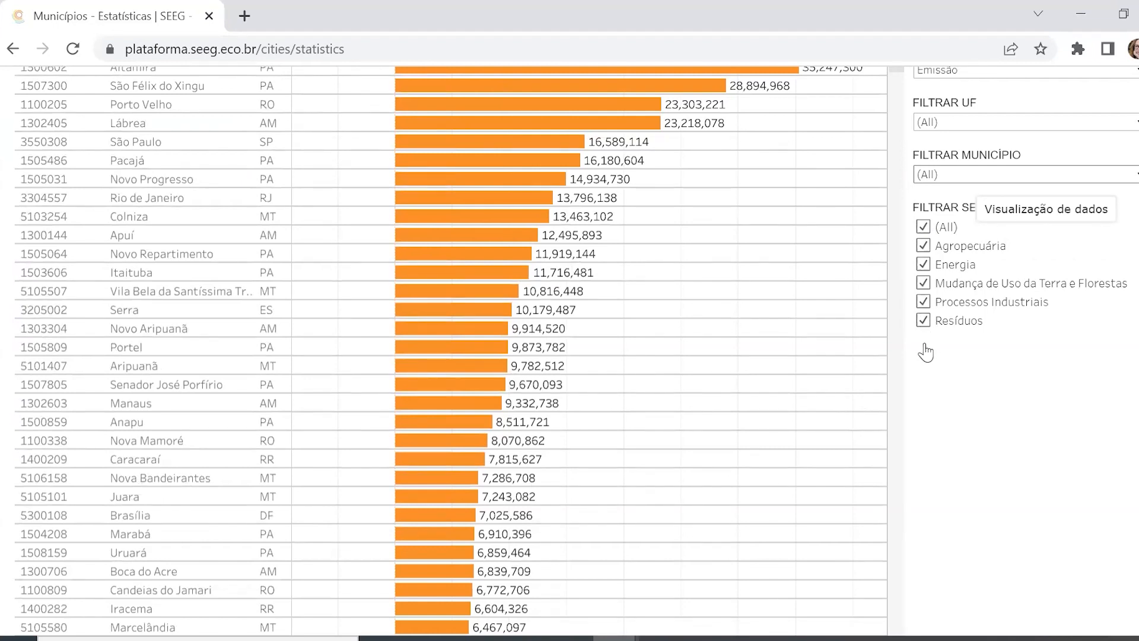
{"action": "scroll", "coordinate": [1009, 350], "scroll_direction": "down", "scroll_amount": 5}
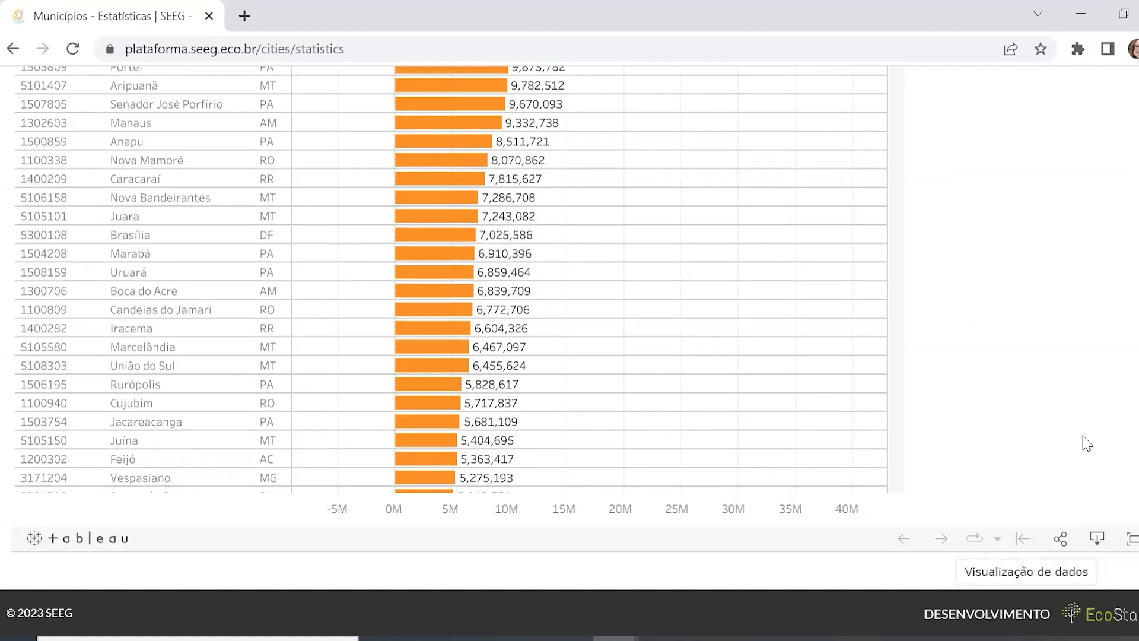
{"action": "scroll", "coordinate": [960, 445], "scroll_direction": "up", "scroll_amount": 1}
{"action": "scroll", "coordinate": [959, 445], "scroll_direction": "up", "scroll_amount": 12}
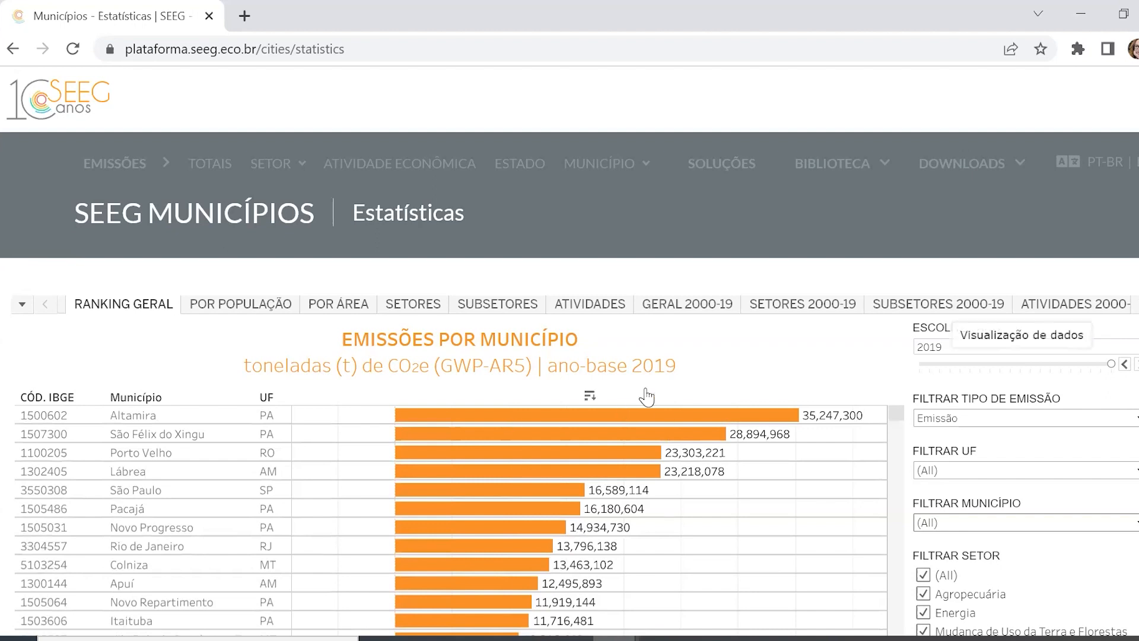
{"action": "scroll", "coordinate": [594, 386], "scroll_direction": "down", "scroll_amount": 4}
{"action": "scroll", "coordinate": [754, 219], "scroll_direction": "up", "scroll_amount": 2}
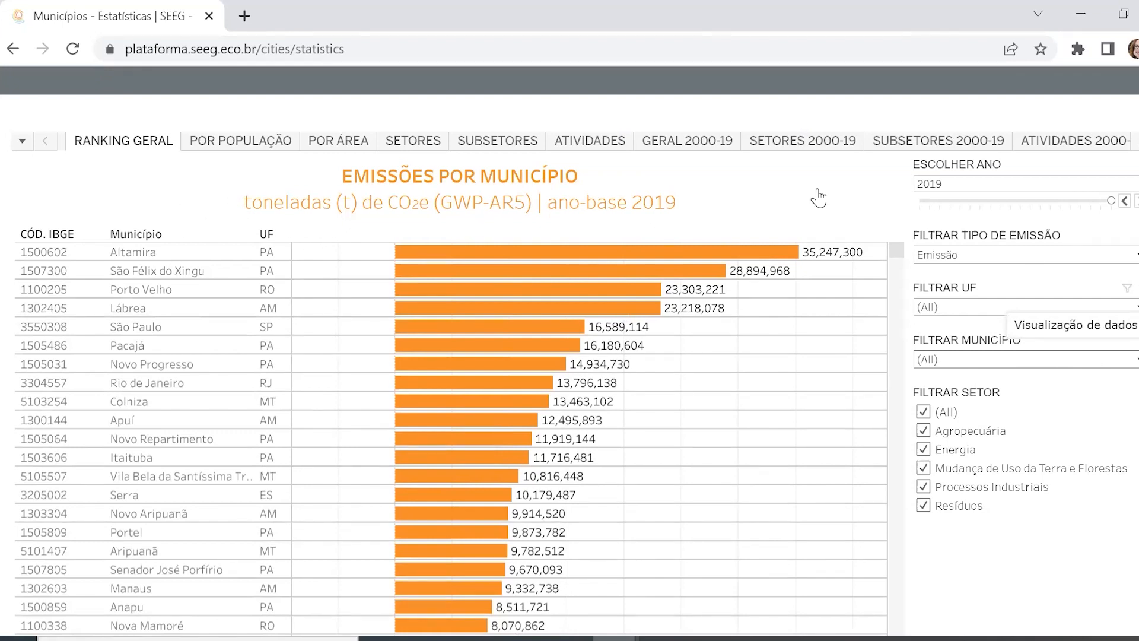
{"action": "scroll", "coordinate": [570, 350], "scroll_direction": "up", "scroll_amount": 3}
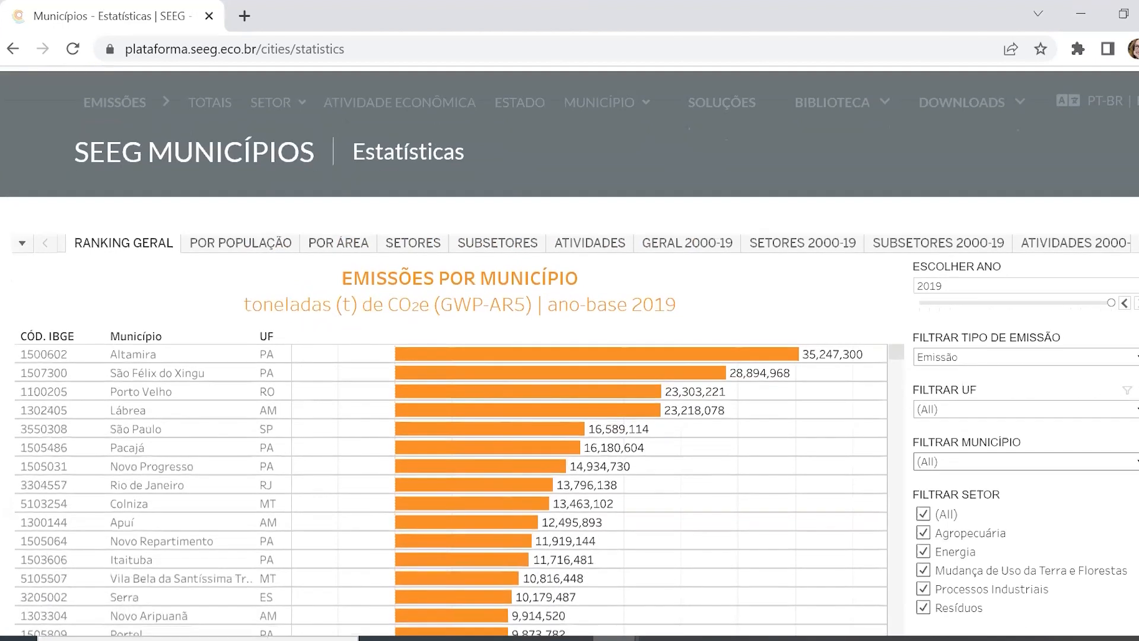
{"action": "scroll", "coordinate": [569, 351], "scroll_direction": "down", "scroll_amount": 1}
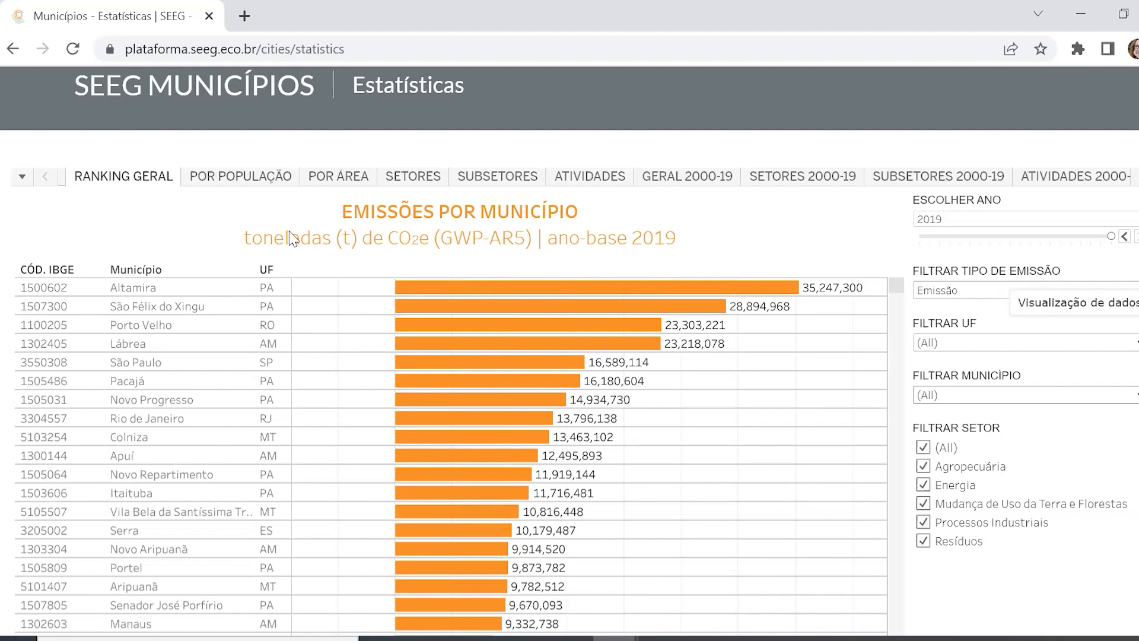
- Filter the municipality ranking by state so that only SC is selected
{"action": "left_click", "coordinate": [928, 291]}
{"action": "left_click", "coordinate": [927, 291]}
{"action": "left_click", "coordinate": [950, 343]}
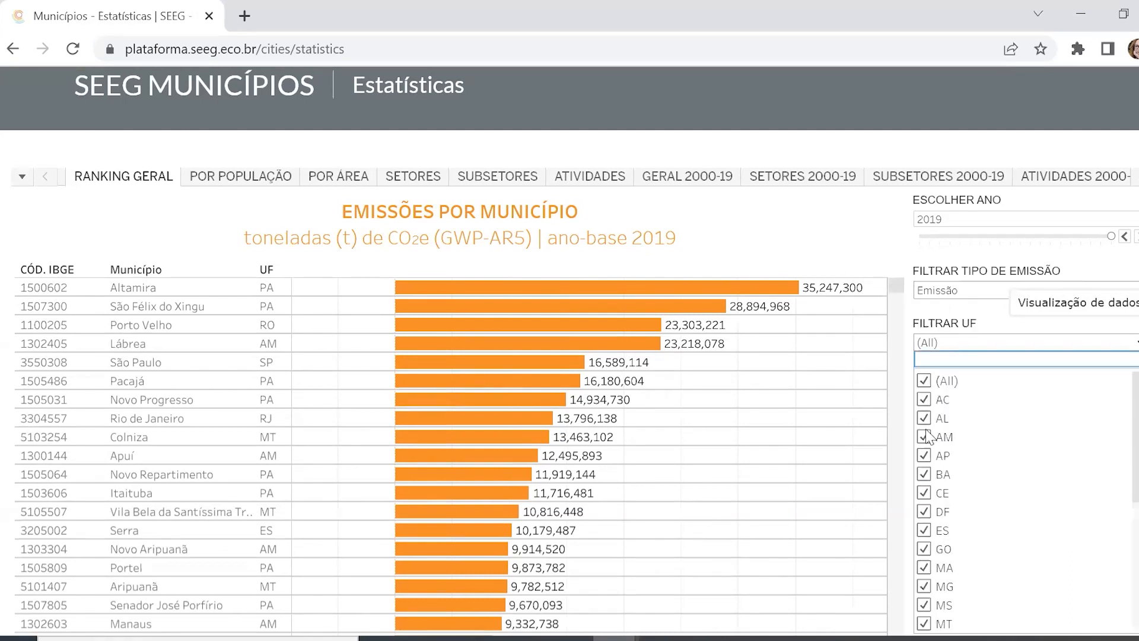
{"action": "left_click", "coordinate": [938, 383]}
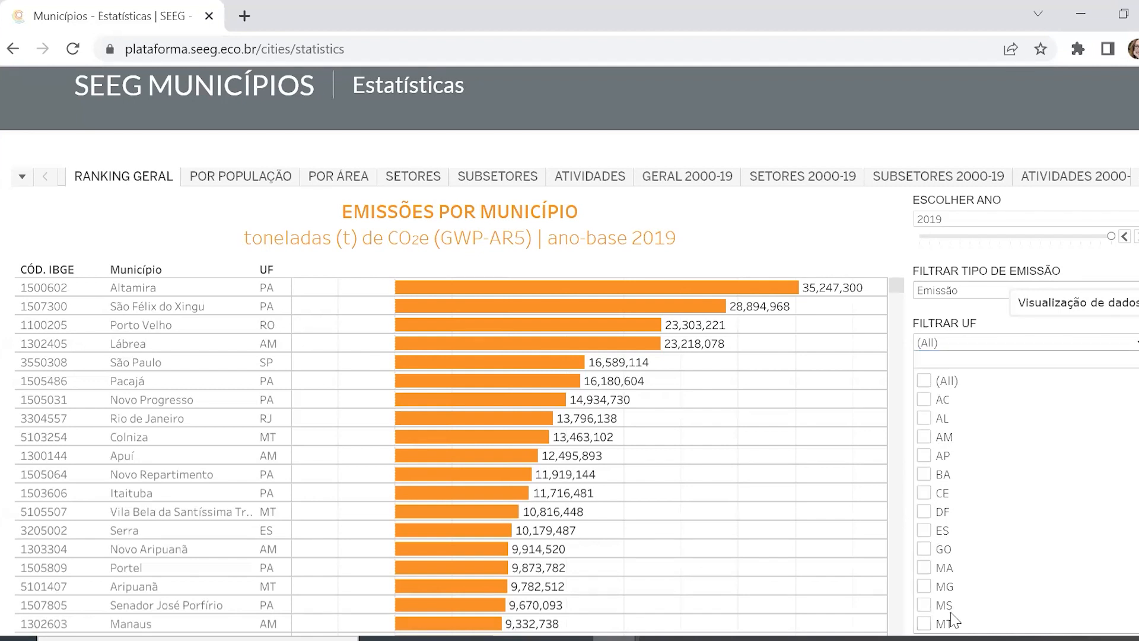
{"action": "scroll", "coordinate": [952, 620], "scroll_direction": "down", "scroll_amount": 3}
{"action": "scroll", "coordinate": [1012, 399], "scroll_direction": "down", "scroll_amount": 5}
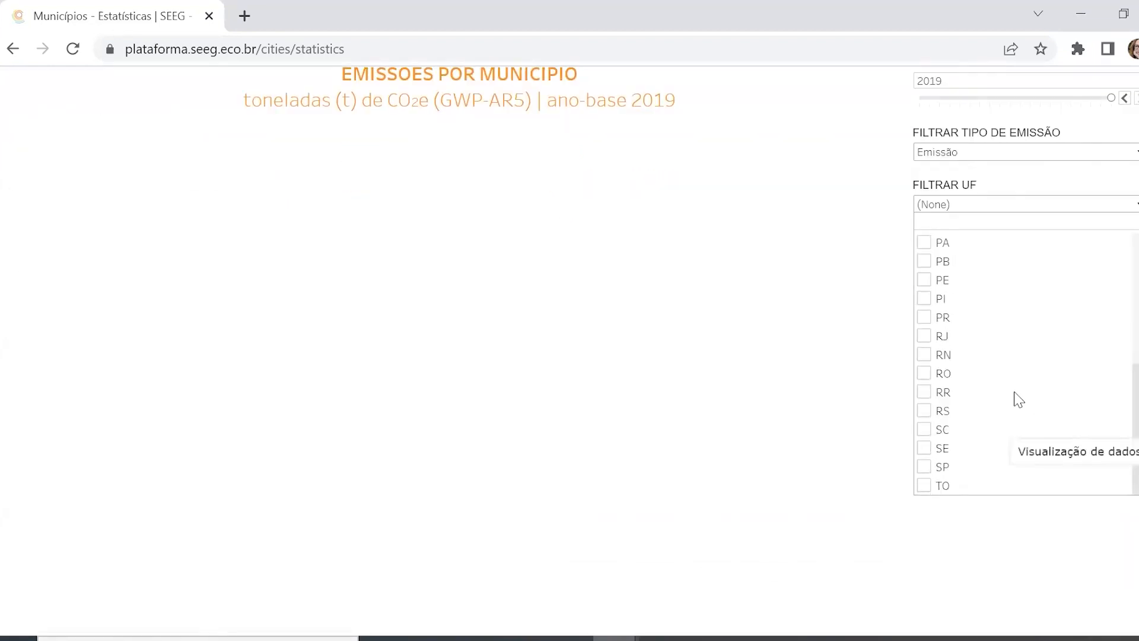
{"action": "left_click", "coordinate": [923, 432]}
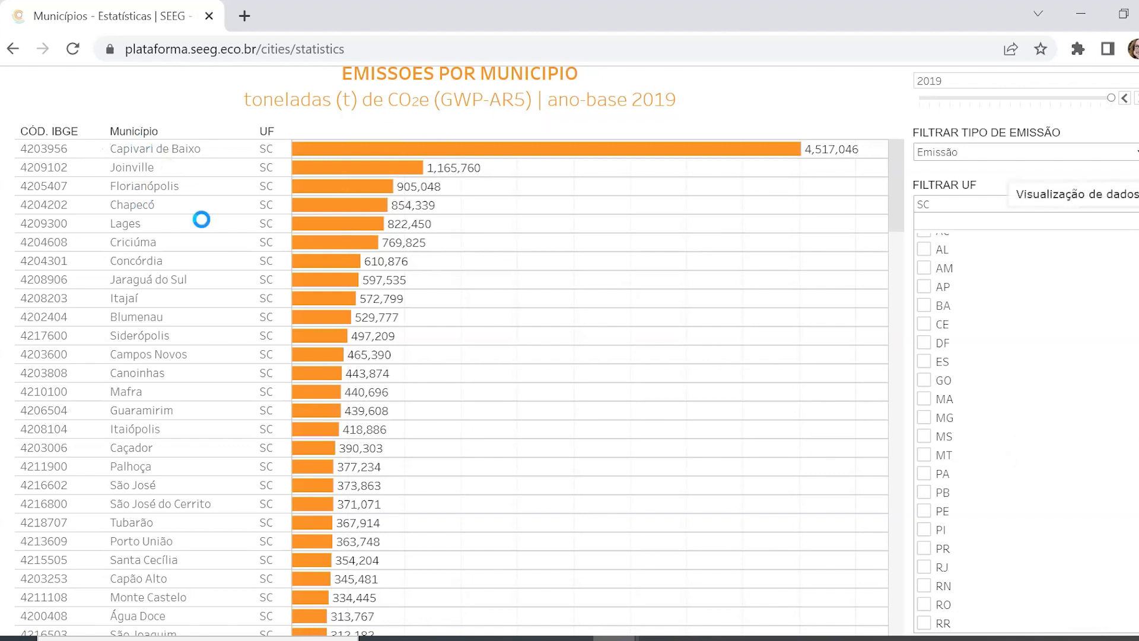
- Review the emissions ranking of SC's municipalities and close the list of states
{"action": "scroll", "coordinate": [201, 219], "scroll_direction": "down", "scroll_amount": 4}
{"action": "scroll", "coordinate": [201, 220], "scroll_direction": "down", "scroll_amount": 3}
{"action": "scroll", "coordinate": [235, 369], "scroll_direction": "up", "scroll_amount": 7}
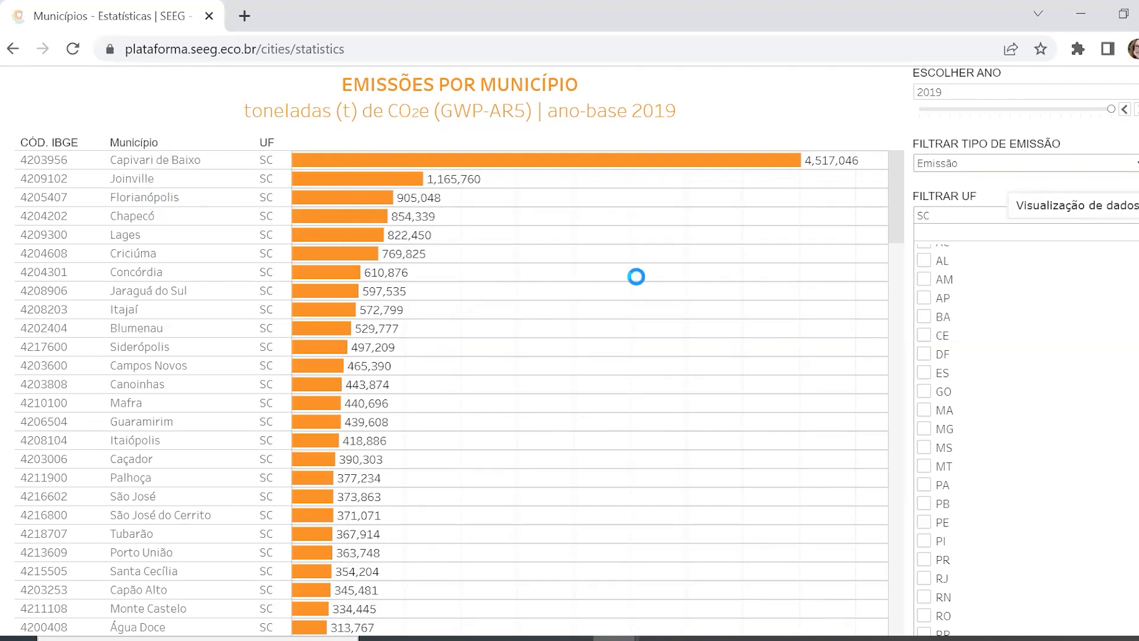
{"action": "scroll", "coordinate": [633, 275], "scroll_direction": "up", "scroll_amount": 4}
{"action": "scroll", "coordinate": [712, 294], "scroll_direction": "down", "scroll_amount": 1}
{"action": "scroll", "coordinate": [753, 303], "scroll_direction": "down", "scroll_amount": 1}
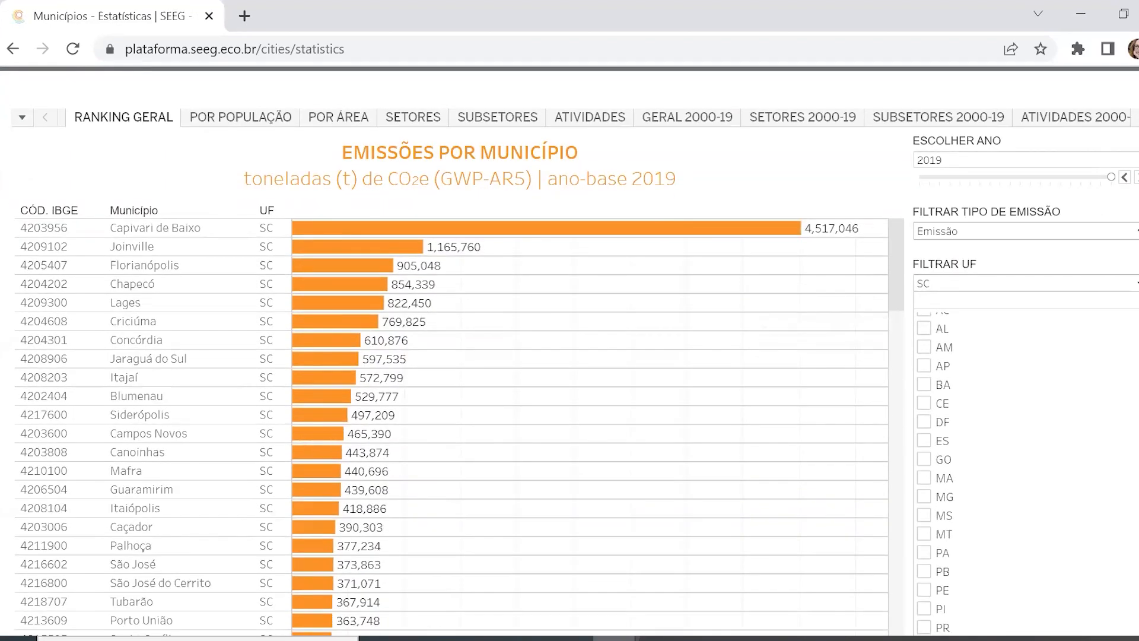
{"action": "left_click", "coordinate": [1011, 273]}
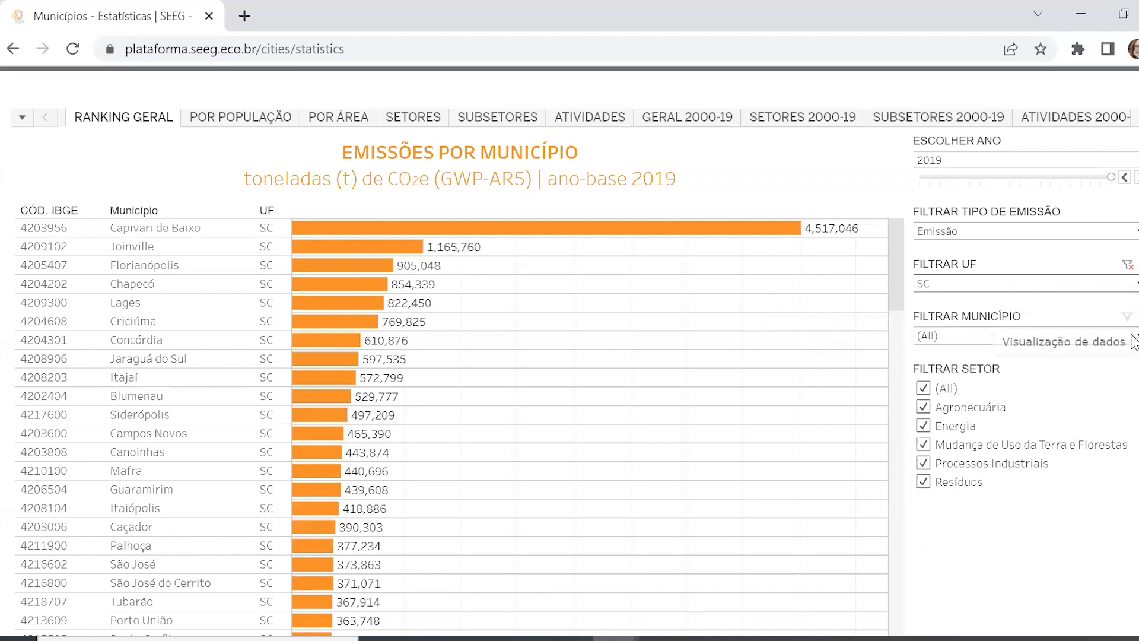
- Check the municipality filter and look over SC's municipality ranking down to the end of the chart
{"action": "left_click", "coordinate": [1138, 339]}
{"action": "left_click", "coordinate": [636, 312]}
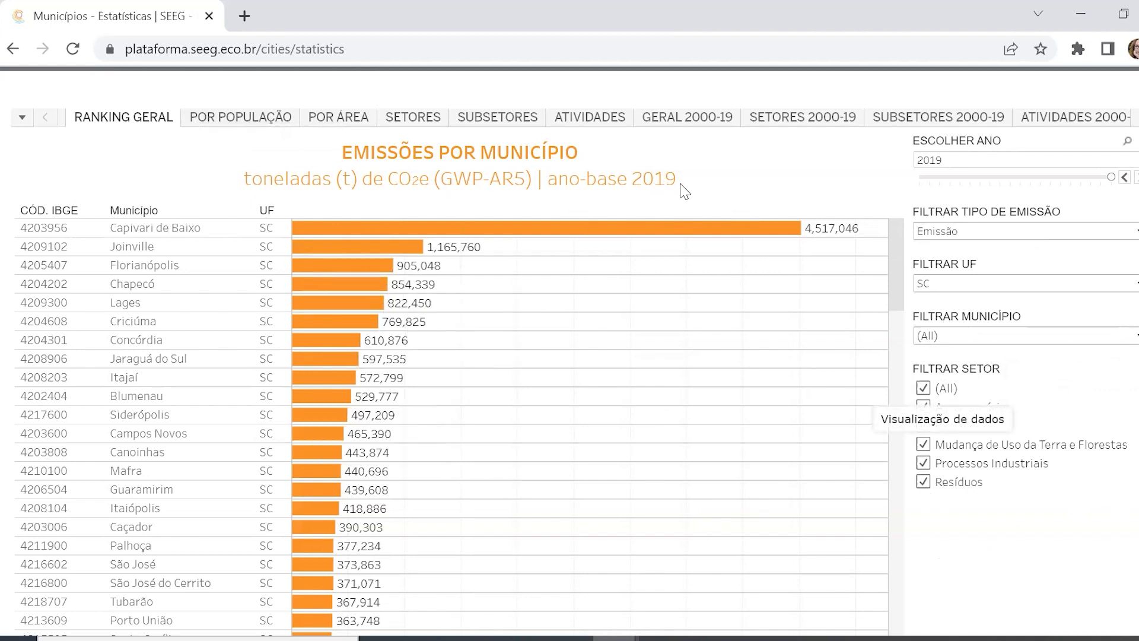
{"action": "scroll", "coordinate": [683, 190], "scroll_direction": "down", "scroll_amount": 6}
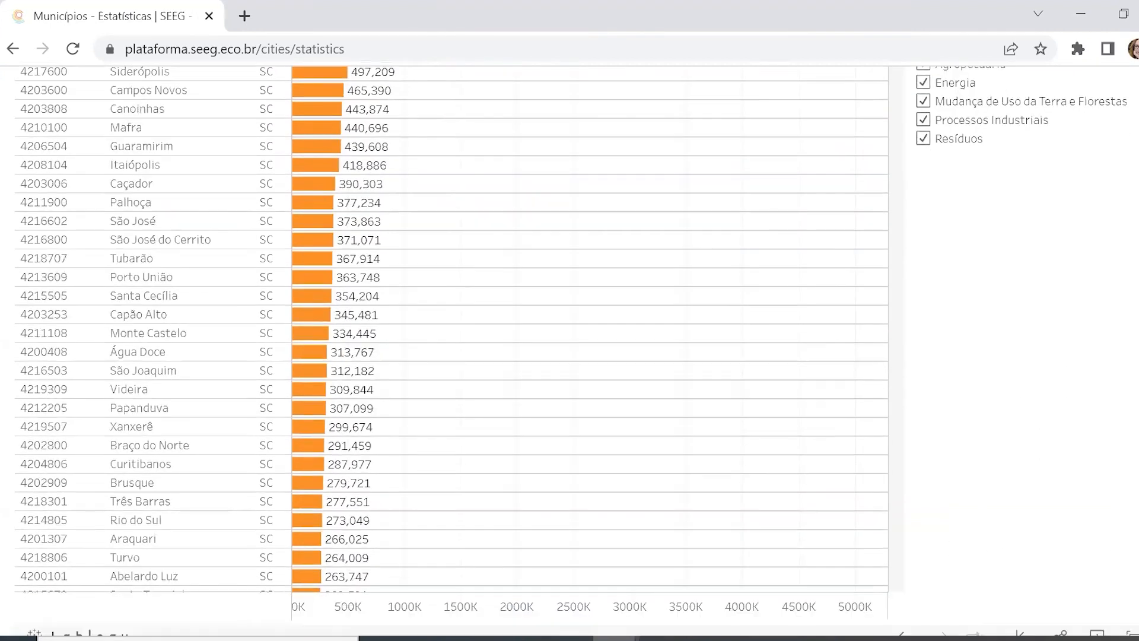
{"action": "scroll", "coordinate": [570, 356], "scroll_direction": "down", "scroll_amount": 2}
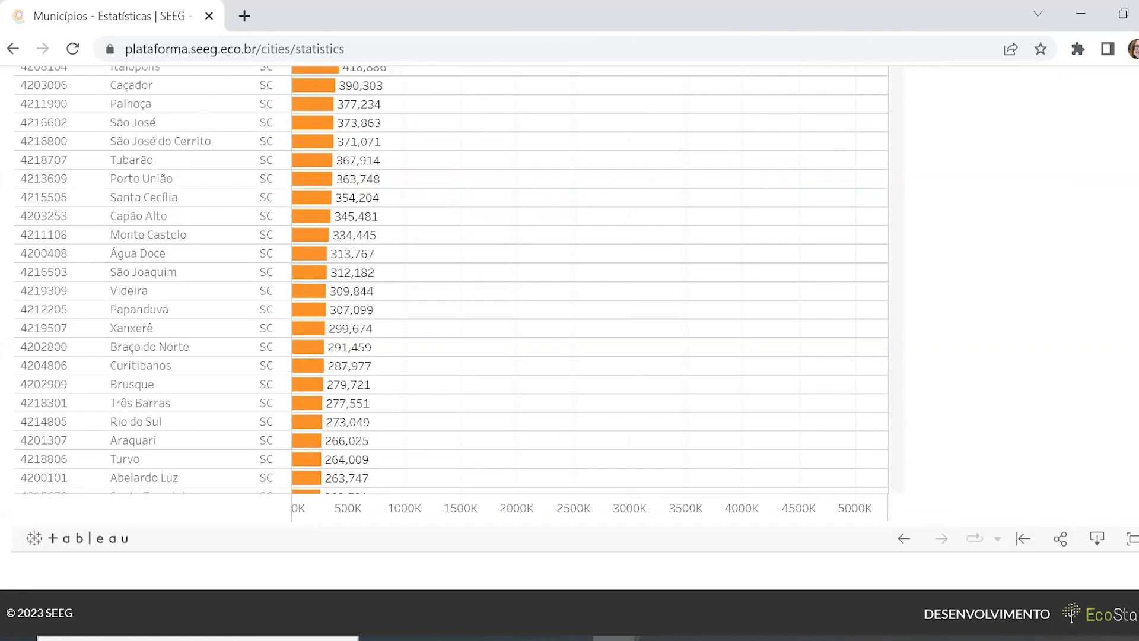
{"action": "scroll", "coordinate": [451, 356], "scroll_direction": "up", "scroll_amount": 8}
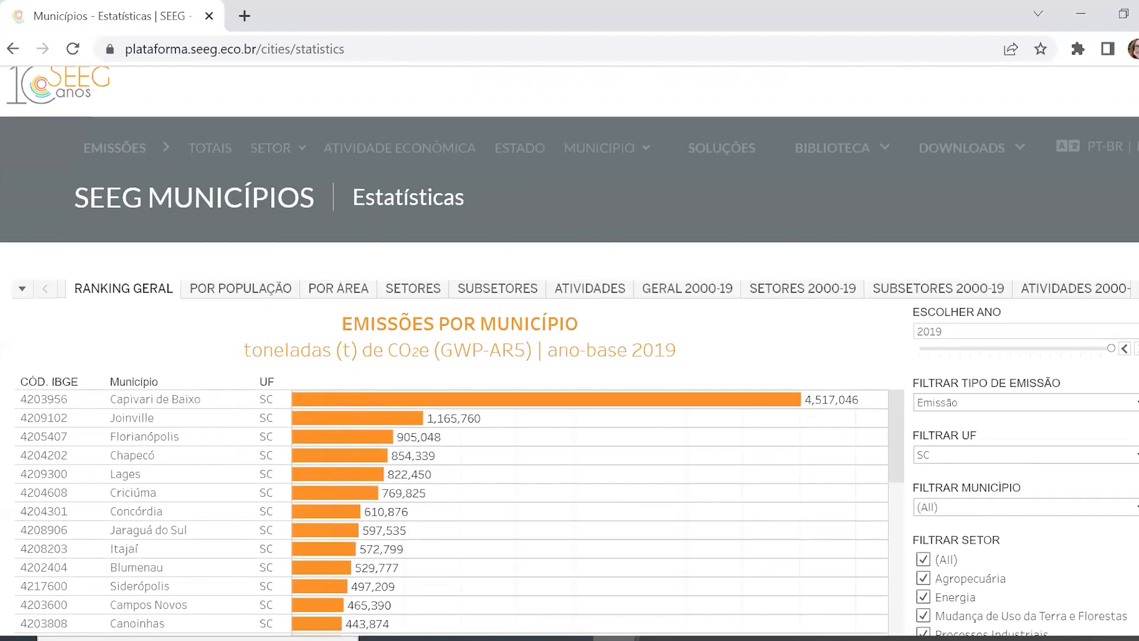
- Open the municipality profile selection and choose São Paulo as the state
{"action": "mouse_move", "coordinate": [604, 158]}
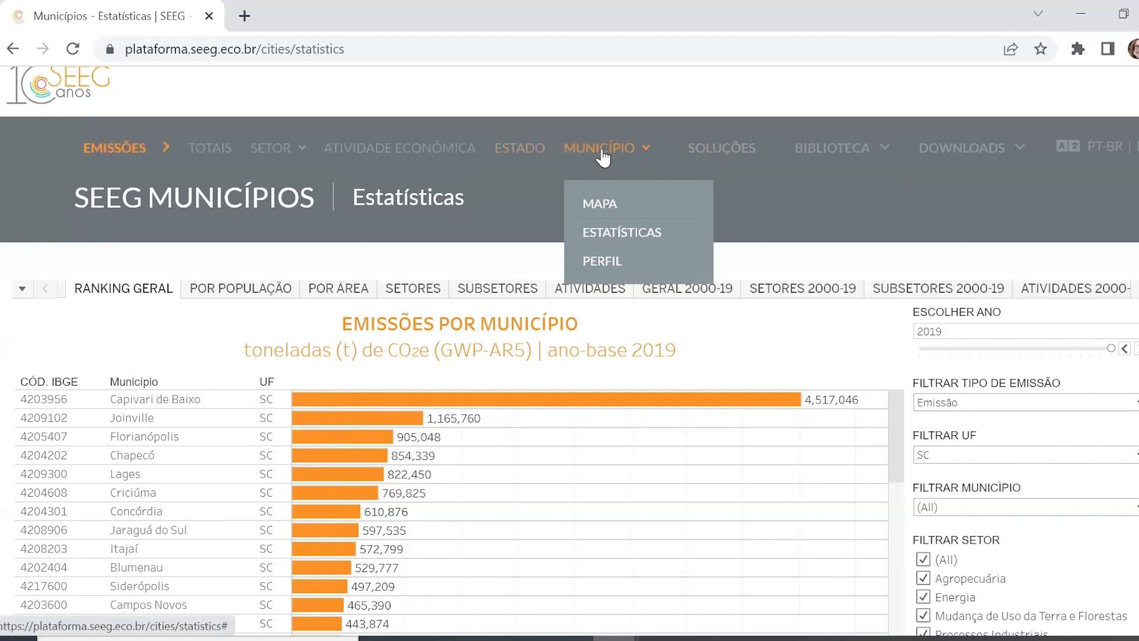
{"action": "left_click", "coordinate": [607, 264]}
{"action": "left_click", "coordinate": [588, 317]}
{"action": "scroll", "coordinate": [566, 415], "scroll_direction": "down", "scroll_amount": 10}
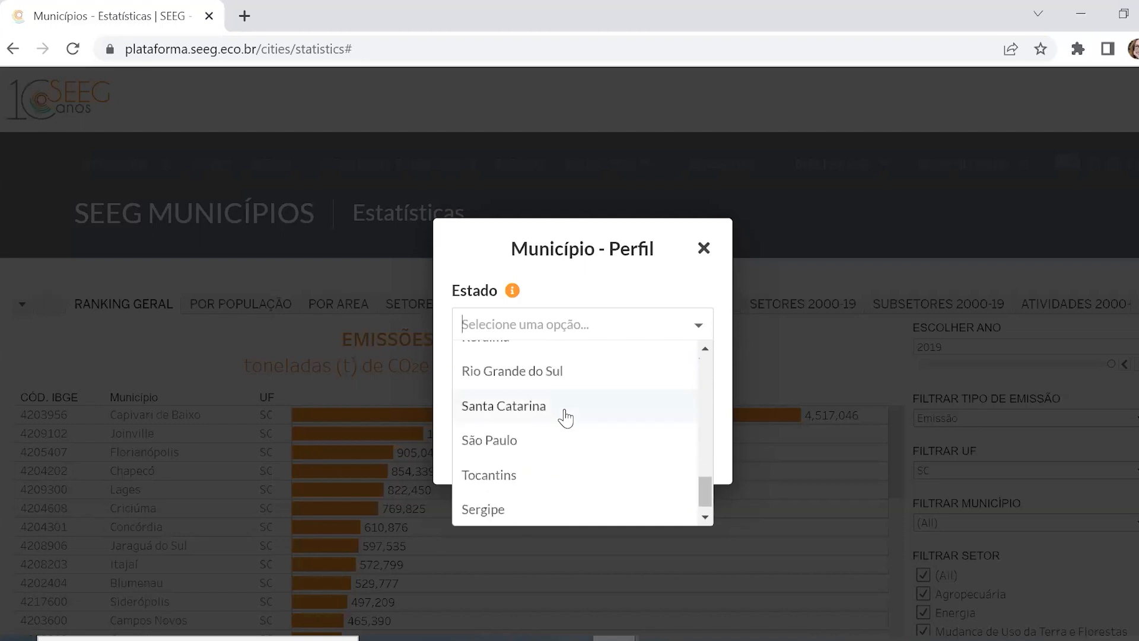
{"action": "left_click", "coordinate": [536, 457]}
- Choose São Paulo as the municipality, spelled with its accent, and view its emissions profile
{"action": "left_click", "coordinate": [549, 397]}
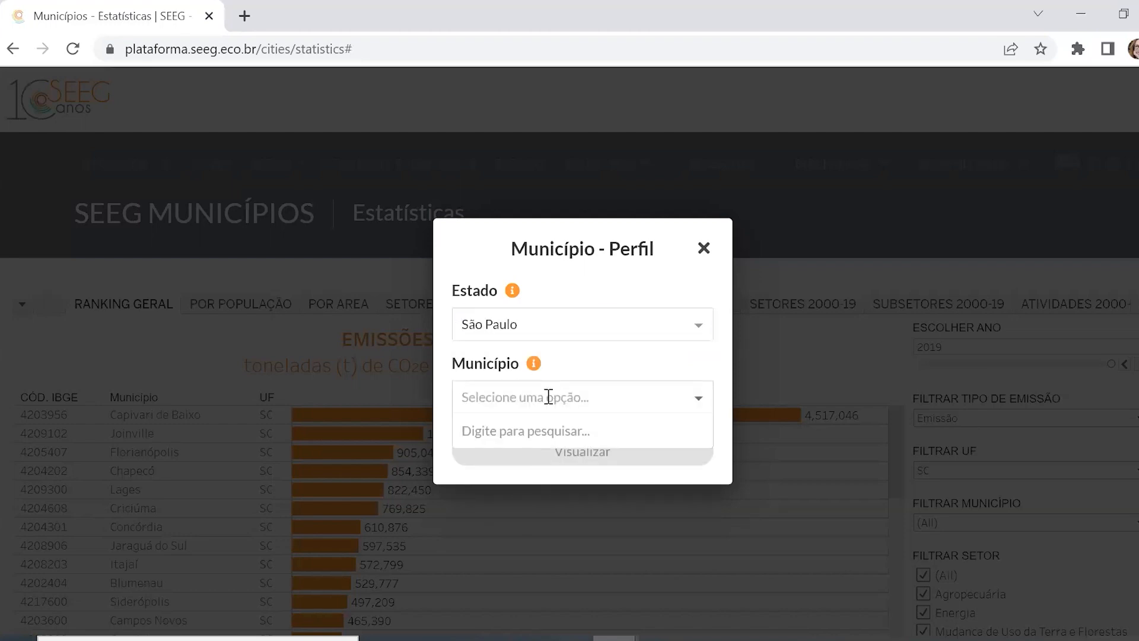
{"action": "type", "text": "sao paulo"}
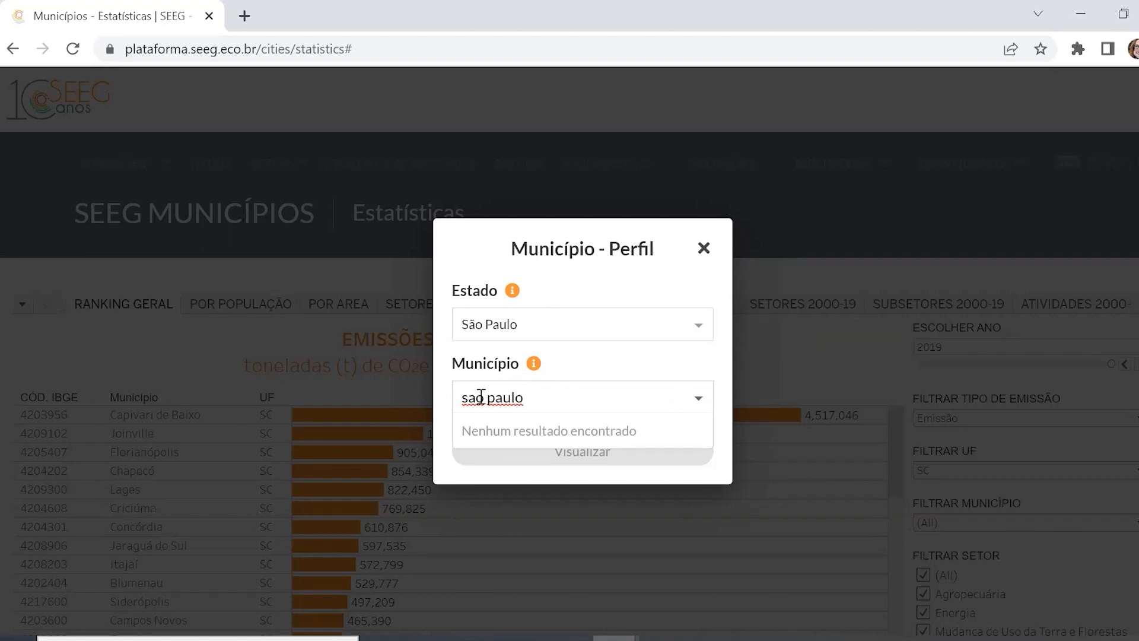
{"action": "key", "text": "ctrl+a"}
{"action": "type", "text": "S"}
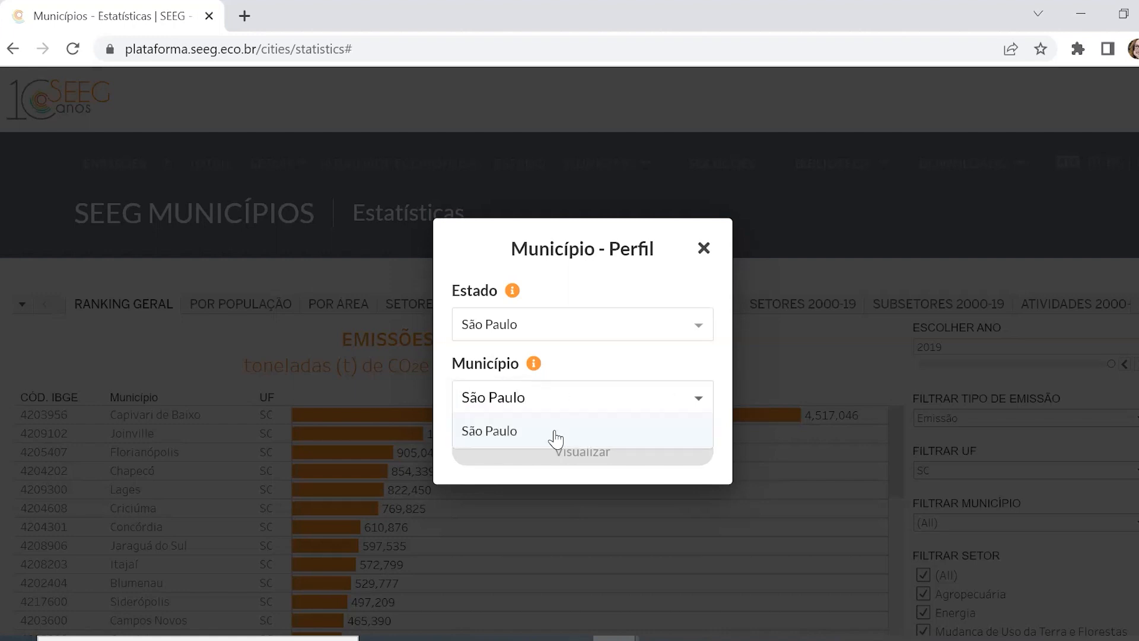
{"action": "left_click", "coordinate": [556, 439]}
{"action": "left_click", "coordinate": [561, 456]}
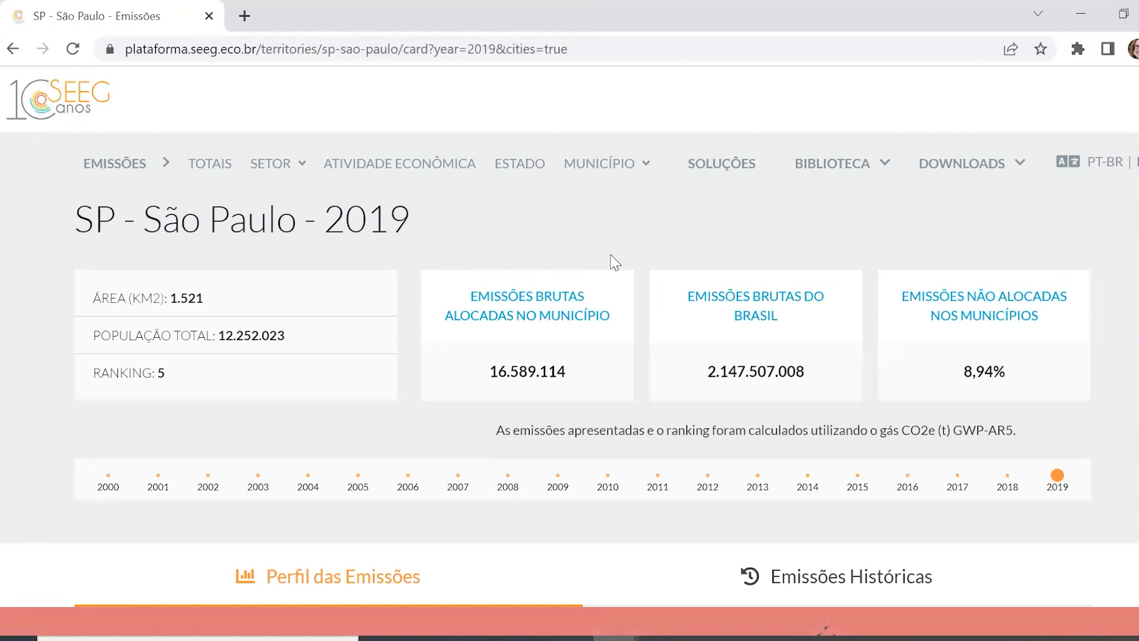
- Review São Paulo's 2019 summary: area, population, ranking, gross emissions of the municipality and Brazil, and unallocated emissions
{"action": "left_click_drag", "start_coordinate": [93, 298], "coordinate": [220, 337]}
{"action": "left_click_drag", "start_coordinate": [216, 377], "coordinate": [99, 377]}
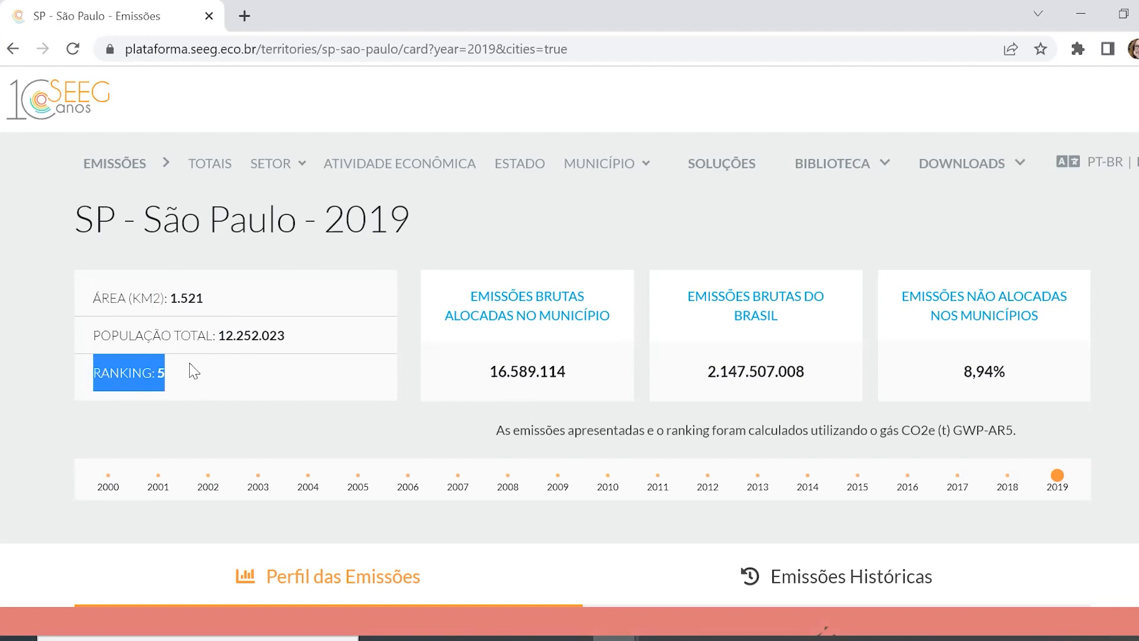
{"action": "left_click", "coordinate": [447, 286]}
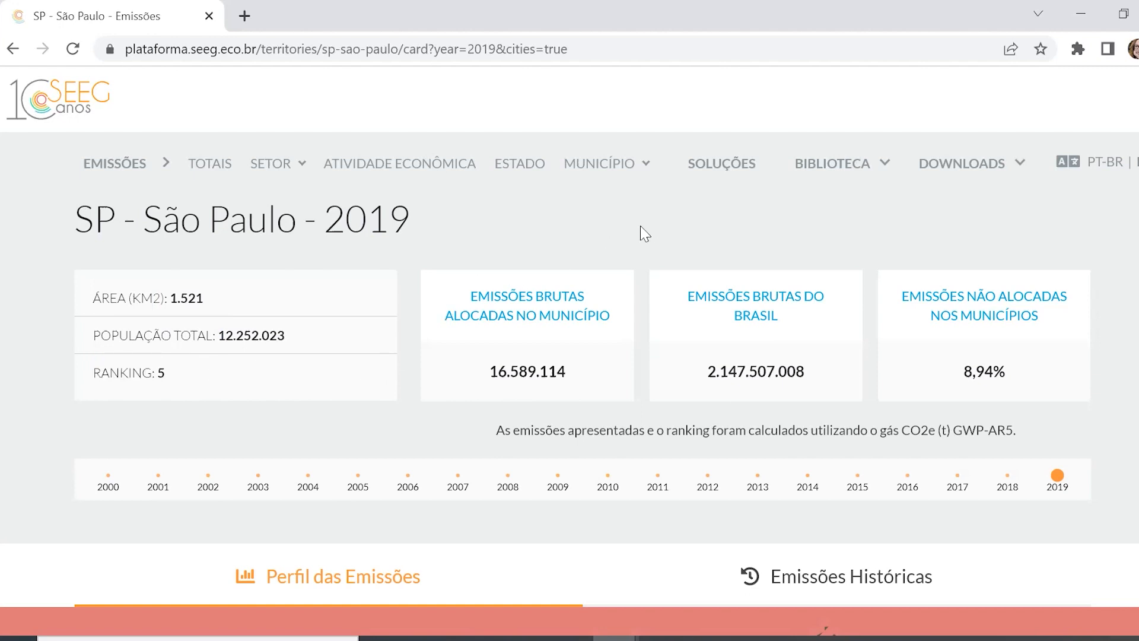
{"action": "scroll", "coordinate": [645, 234], "scroll_direction": "down", "scroll_amount": 2}
{"action": "left_click_drag", "start_coordinate": [672, 199], "coordinate": [787, 198]}
{"action": "left_click", "coordinate": [840, 247]}
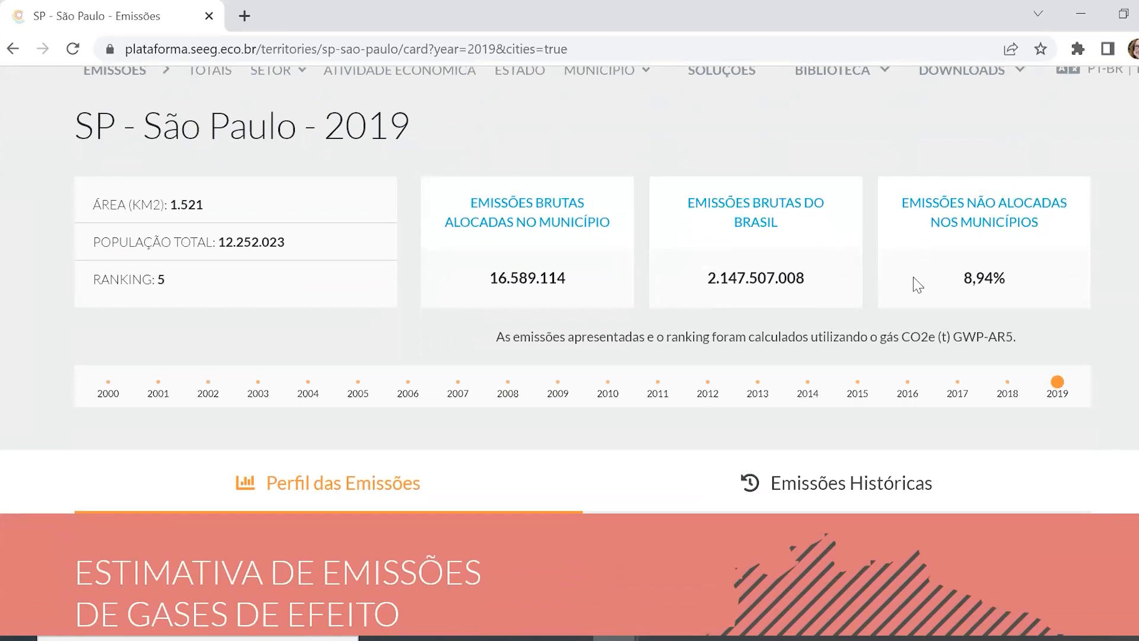
- Step the profile's year through 2000, 2001 and 2002 on the timeline
{"action": "scroll", "coordinate": [918, 284], "scroll_direction": "down", "scroll_amount": 2}
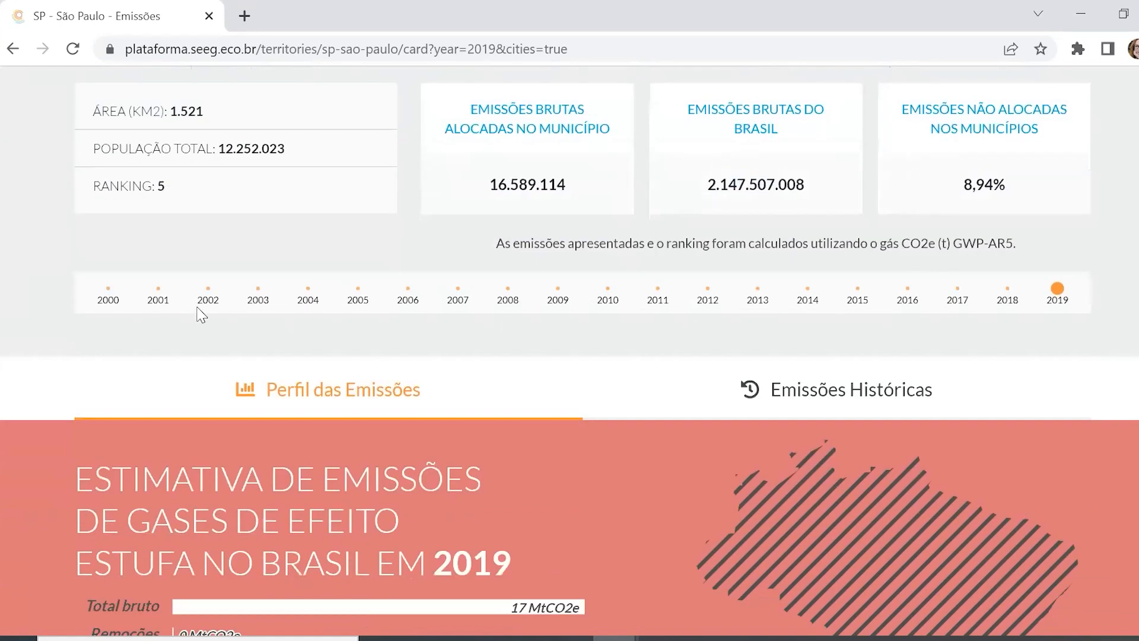
{"action": "left_click", "coordinate": [108, 289]}
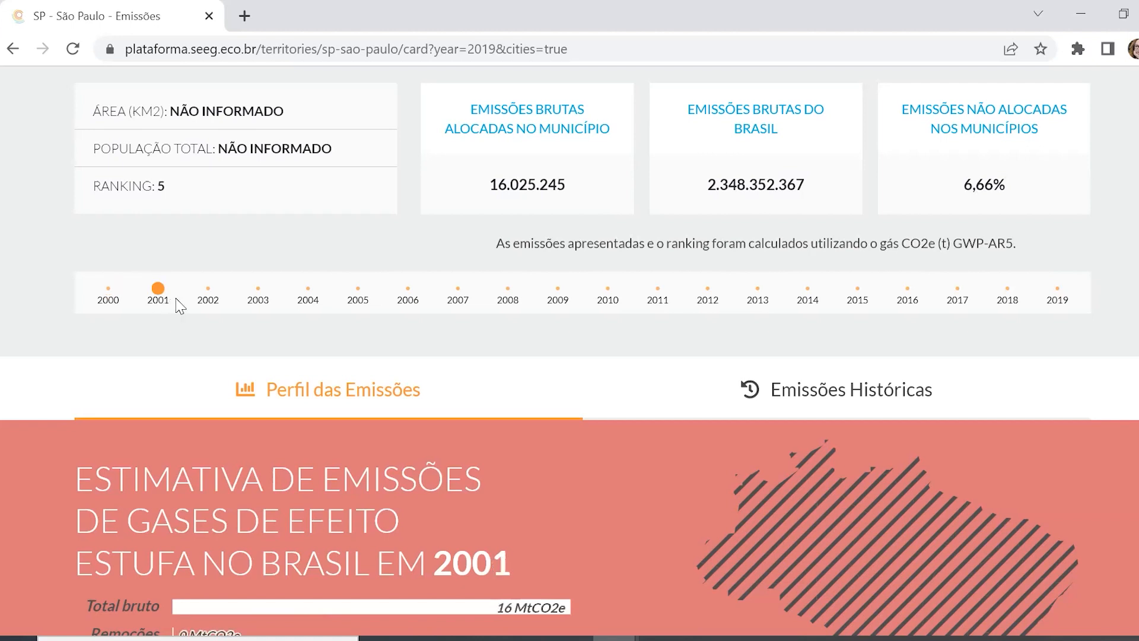
{"action": "scroll", "coordinate": [343, 309], "scroll_direction": "down", "scroll_amount": 5}
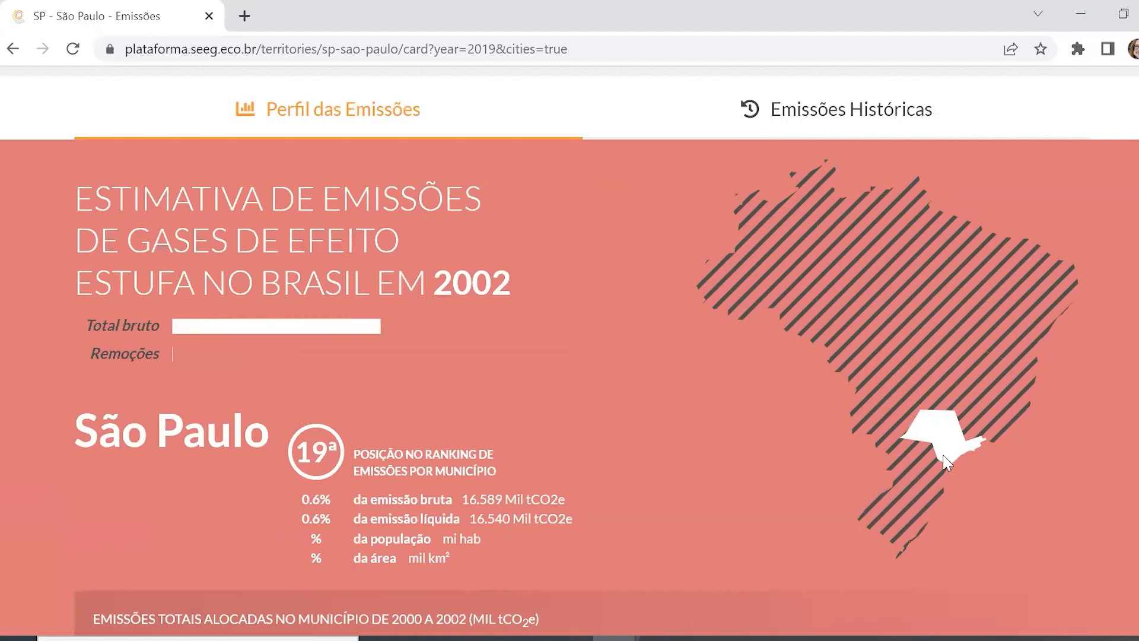
- Read São Paulo's position in the municipal emissions ranking and its shares of gross and net emissions, population and area
{"action": "scroll", "coordinate": [860, 394], "scroll_direction": "down", "scroll_amount": 2}
{"action": "left_click_drag", "start_coordinate": [286, 364], "coordinate": [579, 383]}
{"action": "left_click", "coordinate": [580, 383]}
{"action": "left_click_drag", "start_coordinate": [302, 362], "coordinate": [350, 366]}
{"action": "left_click_drag", "start_coordinate": [448, 374], "coordinate": [611, 383]}
{"action": "left_click", "coordinate": [637, 439]}
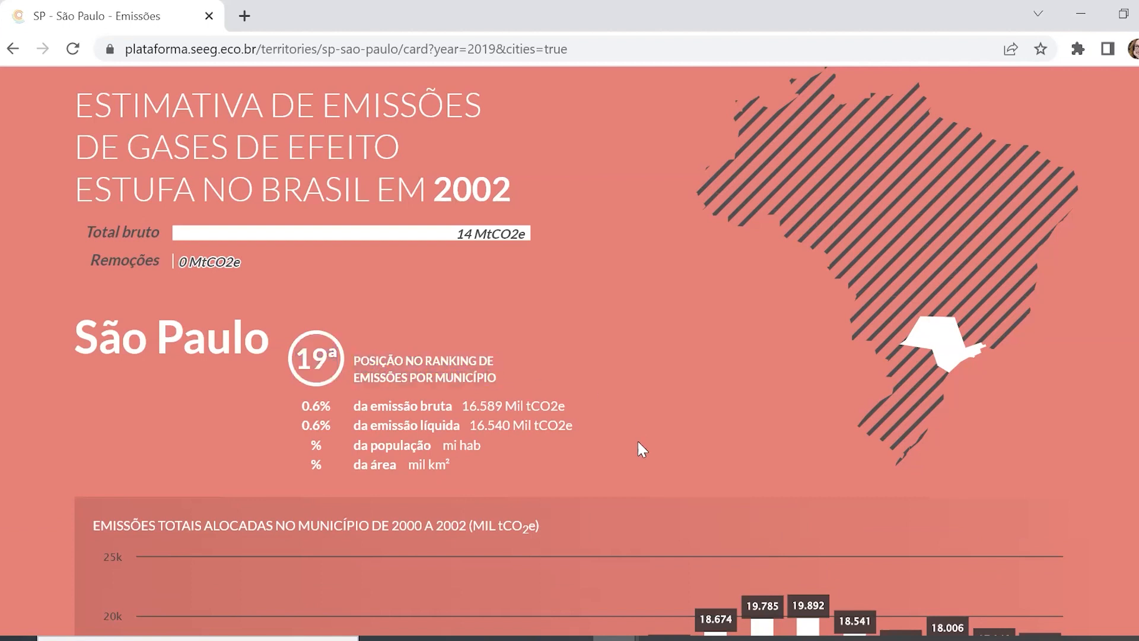
- Examine the chart of total emissions allocated to the municipality, including its title and the yearly bars from 2000 to 2019
{"action": "scroll", "coordinate": [637, 439], "scroll_direction": "down", "scroll_amount": 3}
{"action": "scroll", "coordinate": [638, 439], "scroll_direction": "down", "scroll_amount": 2}
{"action": "left_click_drag", "start_coordinate": [541, 247], "coordinate": [132, 249]}
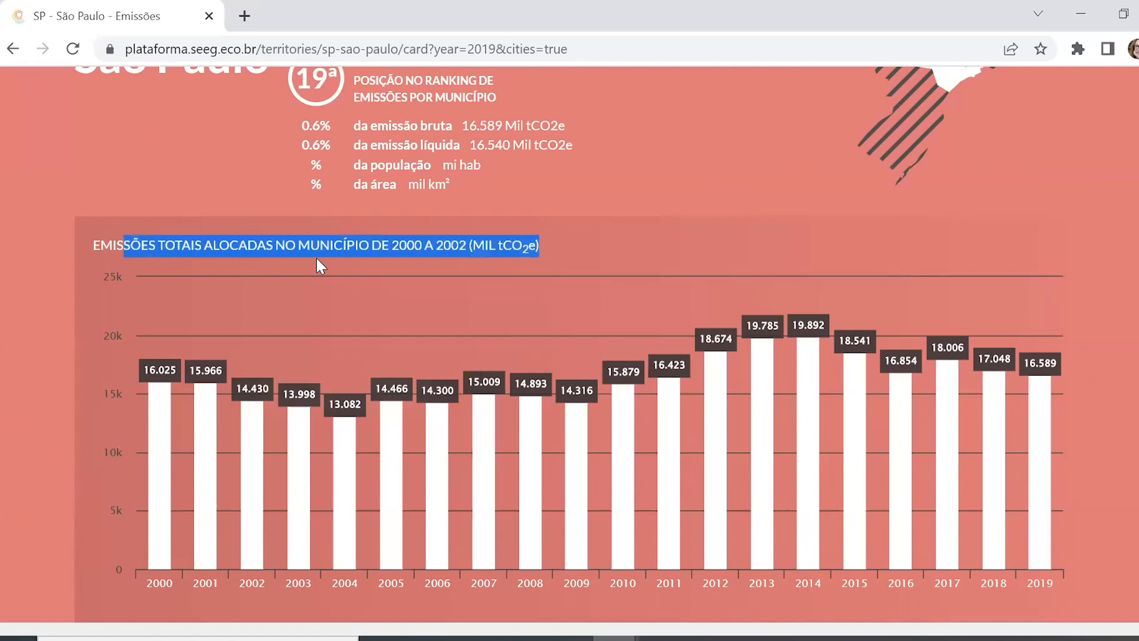
{"action": "left_click", "coordinate": [316, 256]}
{"action": "scroll", "coordinate": [315, 256], "scroll_direction": "down", "scroll_amount": 2}
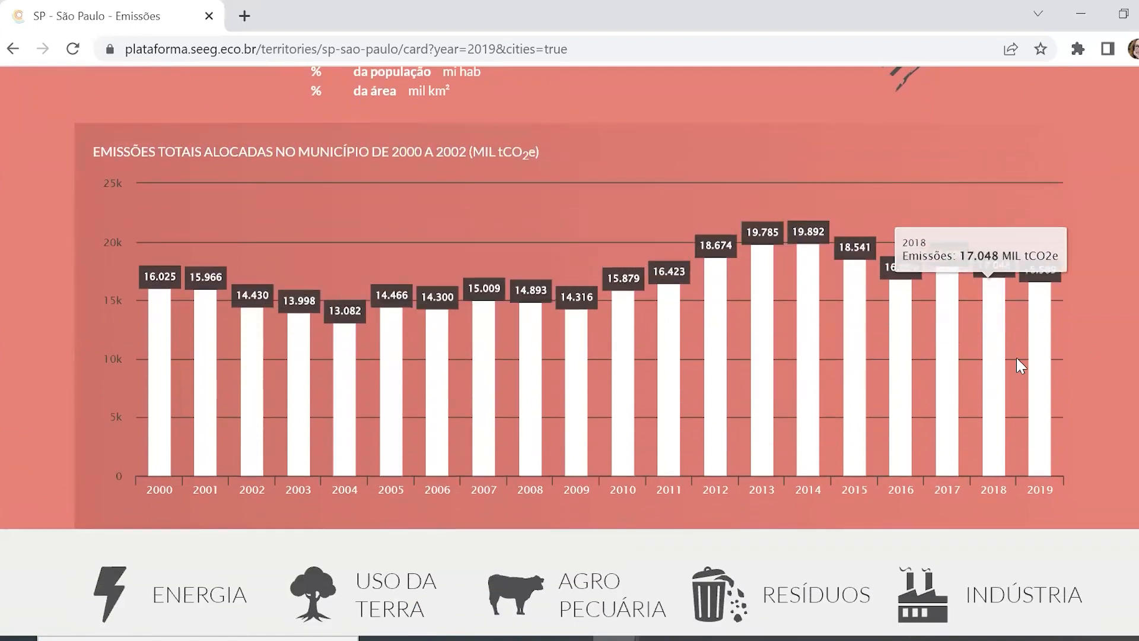
- Examine the municipality's emissions by sector, especially the Energia sources and the bars for 2000, 2009 and 2019
{"action": "scroll", "coordinate": [261, 339], "scroll_direction": "down", "scroll_amount": 10}
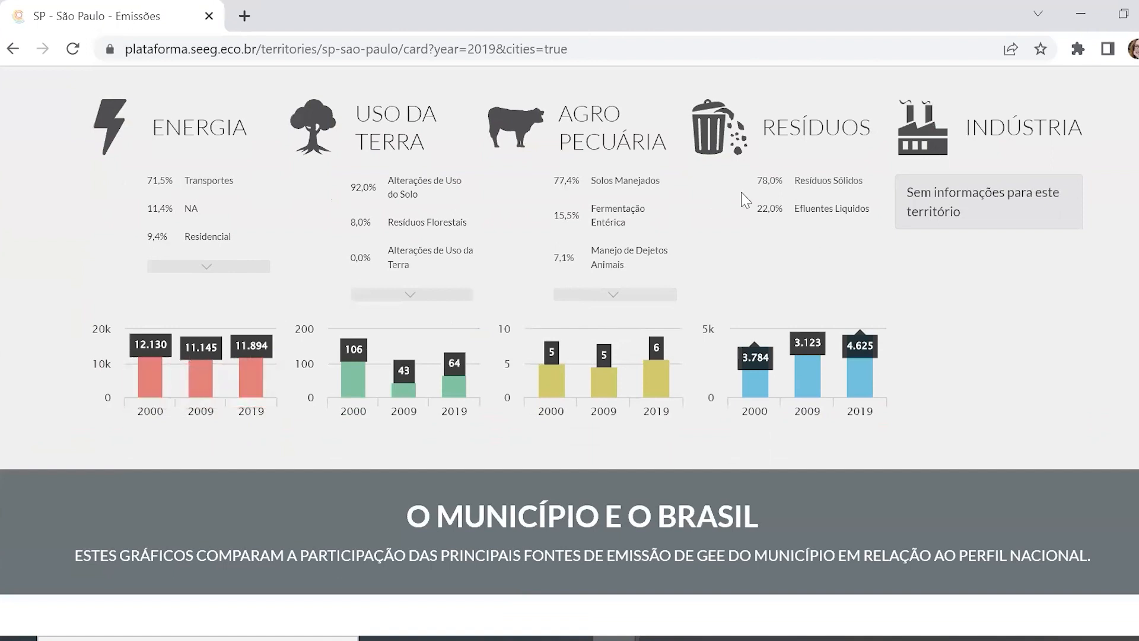
{"action": "scroll", "coordinate": [953, 267], "scroll_direction": "up", "scroll_amount": 2}
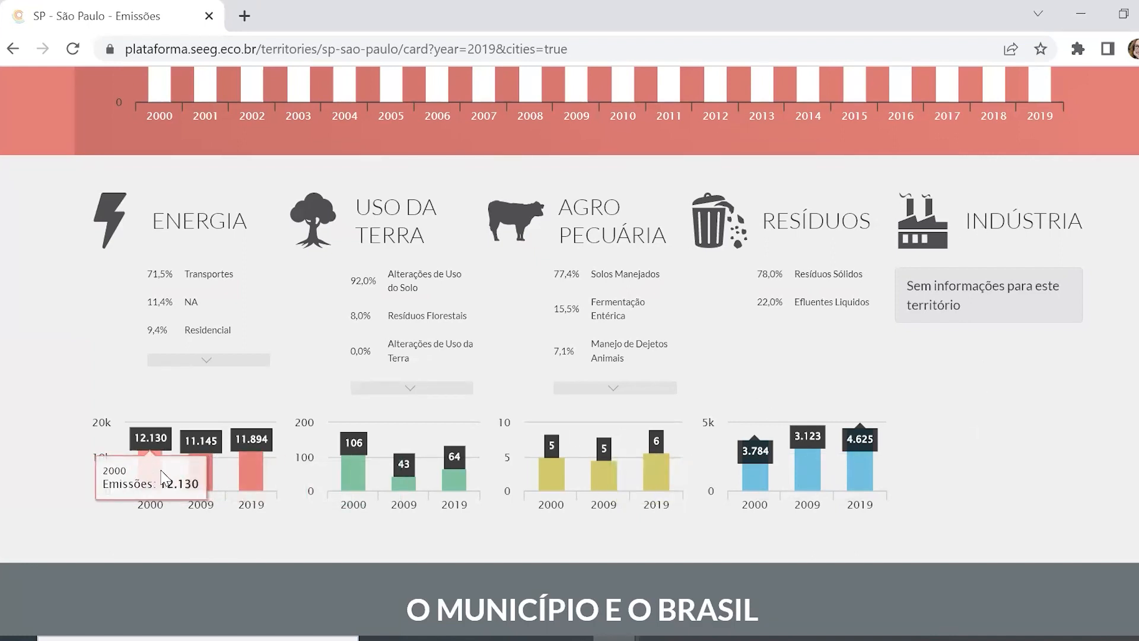
{"action": "mouse_move", "coordinate": [147, 274]}
{"action": "left_mouse_down"}
{"action": "mouse_move", "coordinate": [172, 276]}
{"action": "mouse_move", "coordinate": [234, 334]}
{"action": "mouse_move", "coordinate": [230, 272]}
{"action": "mouse_move", "coordinate": [145, 283]}
{"action": "left_mouse_up"}
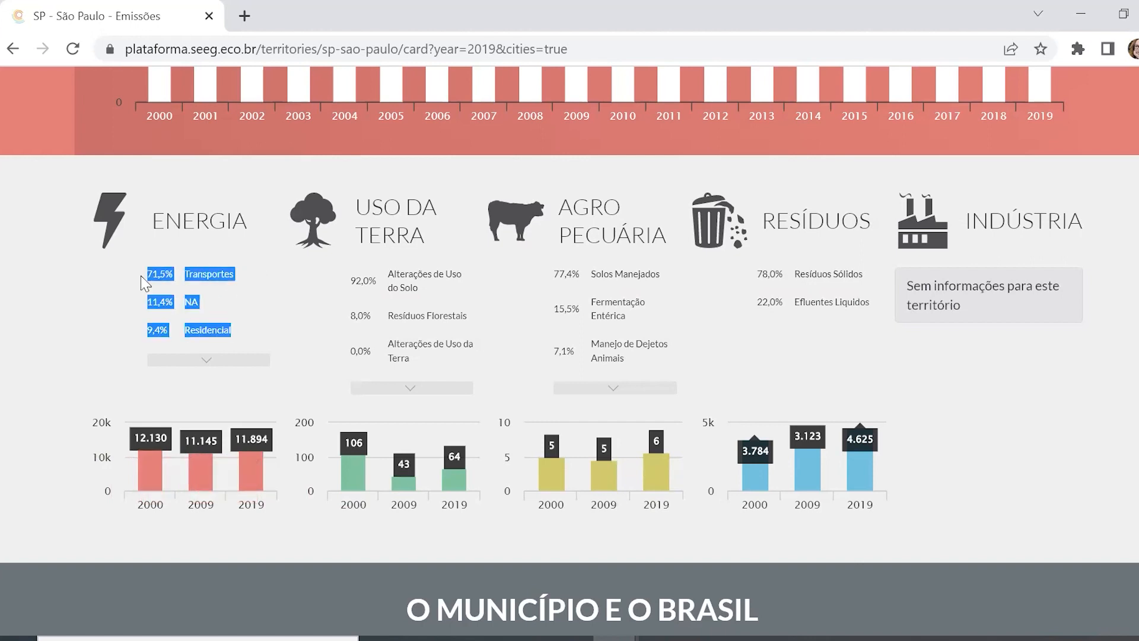
{"action": "left_click", "coordinate": [232, 328]}
{"action": "scroll", "coordinate": [238, 363], "scroll_direction": "down", "scroll_amount": 3}
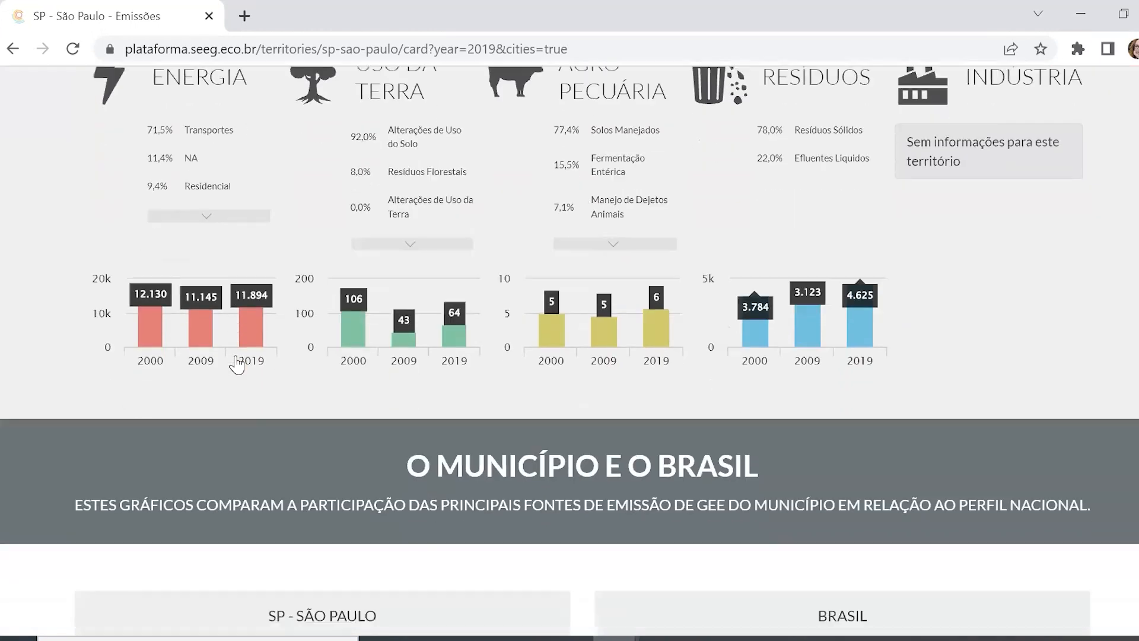
{"action": "left_click_drag", "start_coordinate": [142, 153], "coordinate": [145, 89]}
{"action": "left_click", "coordinate": [244, 152]}
{"action": "left_click", "coordinate": [153, 143]}
{"action": "mouse_move", "coordinate": [215, 157]}
{"action": "left_mouse_down"}
{"action": "mouse_move", "coordinate": [239, 166]}
{"action": "mouse_move", "coordinate": [203, 146]}
{"action": "left_mouse_up"}
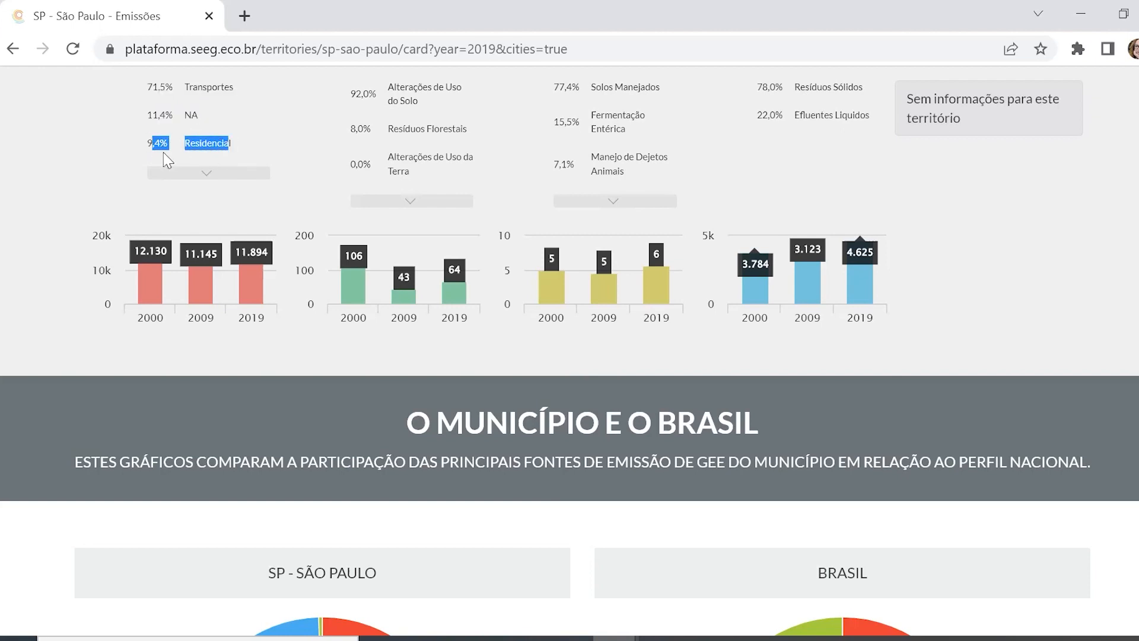
{"action": "left_click", "coordinate": [167, 153]}
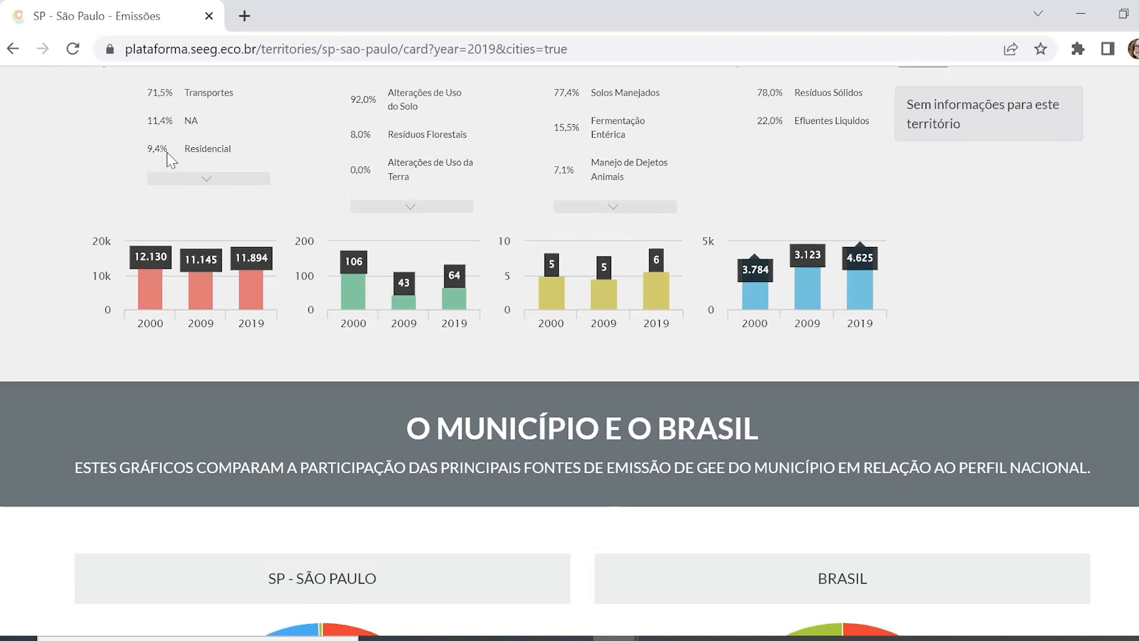
{"action": "scroll", "coordinate": [166, 153], "scroll_direction": "up", "scroll_amount": 3}
{"action": "scroll", "coordinate": [215, 260], "scroll_direction": "down", "scroll_amount": 2}
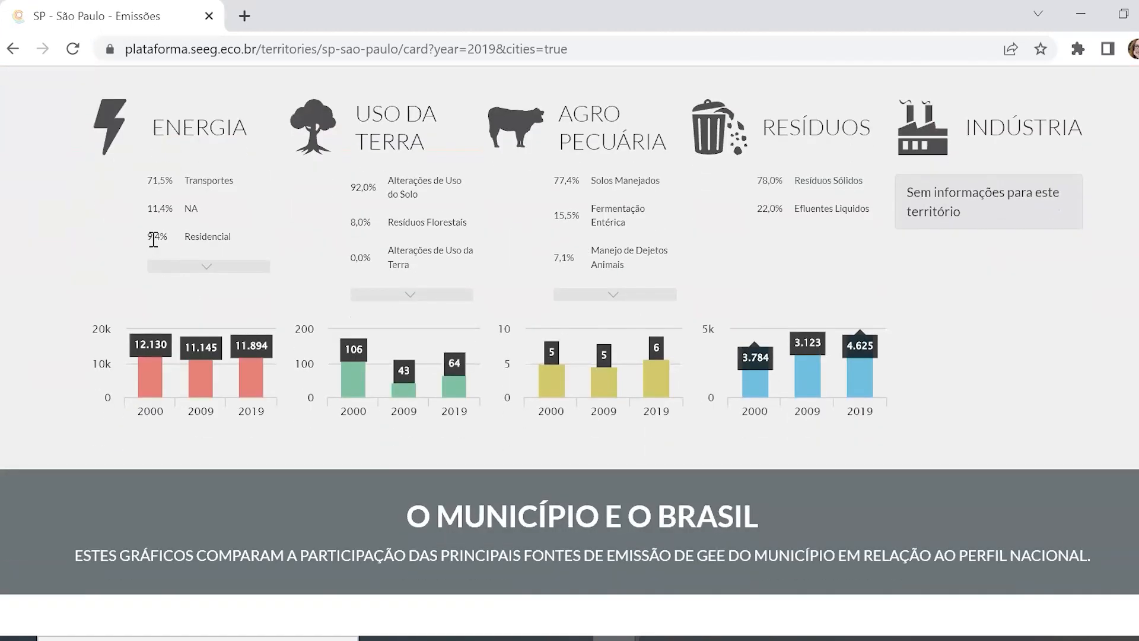
{"action": "left_click", "coordinate": [145, 239]}
{"action": "left_click", "coordinate": [227, 236]}
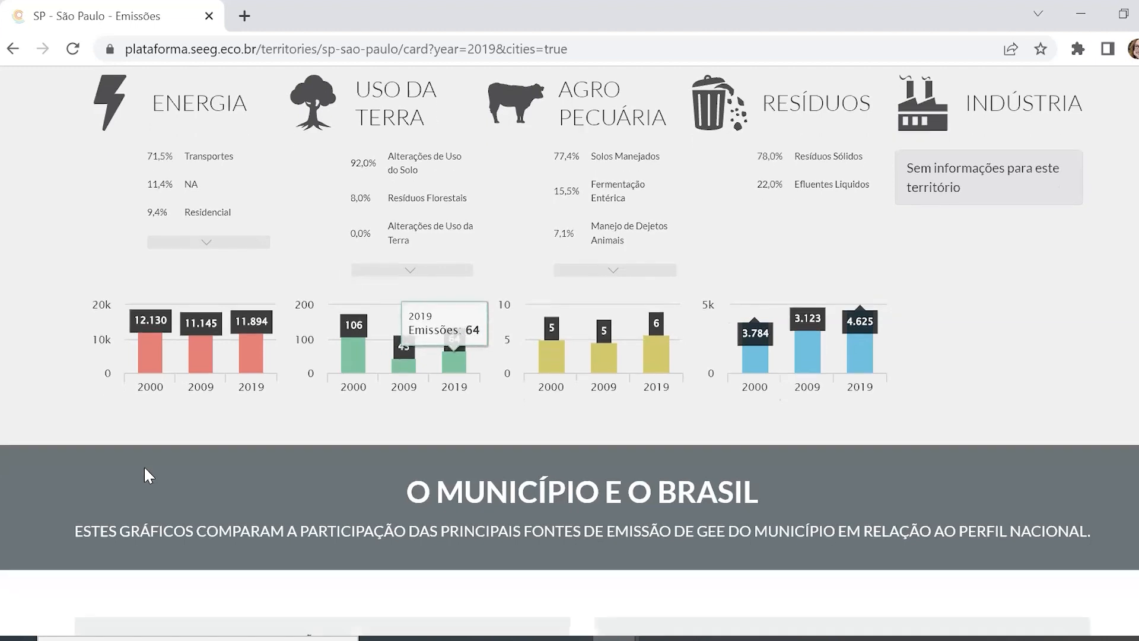
- Compare the sector shares of São Paulo and Brazil in the two pie charts, inspecting Energia and Mudança de Uso da Terra e Florestas
{"action": "scroll", "coordinate": [144, 465], "scroll_direction": "down", "scroll_amount": 5}
{"action": "scroll", "coordinate": [359, 270], "scroll_direction": "down", "scroll_amount": 2}
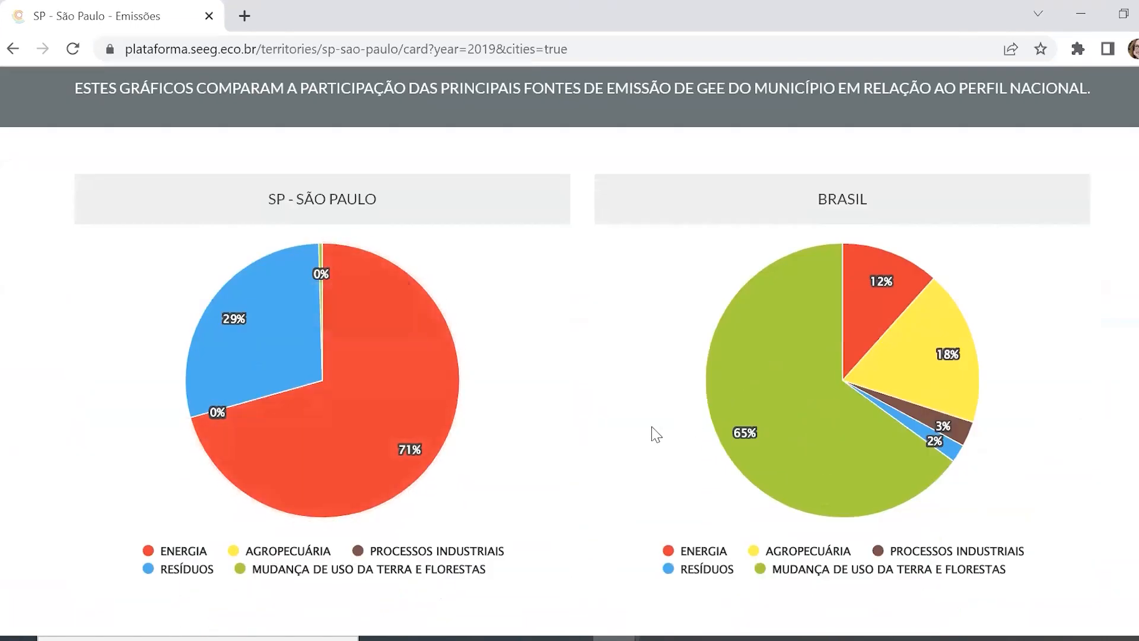
{"action": "mouse_move", "coordinate": [453, 381]}
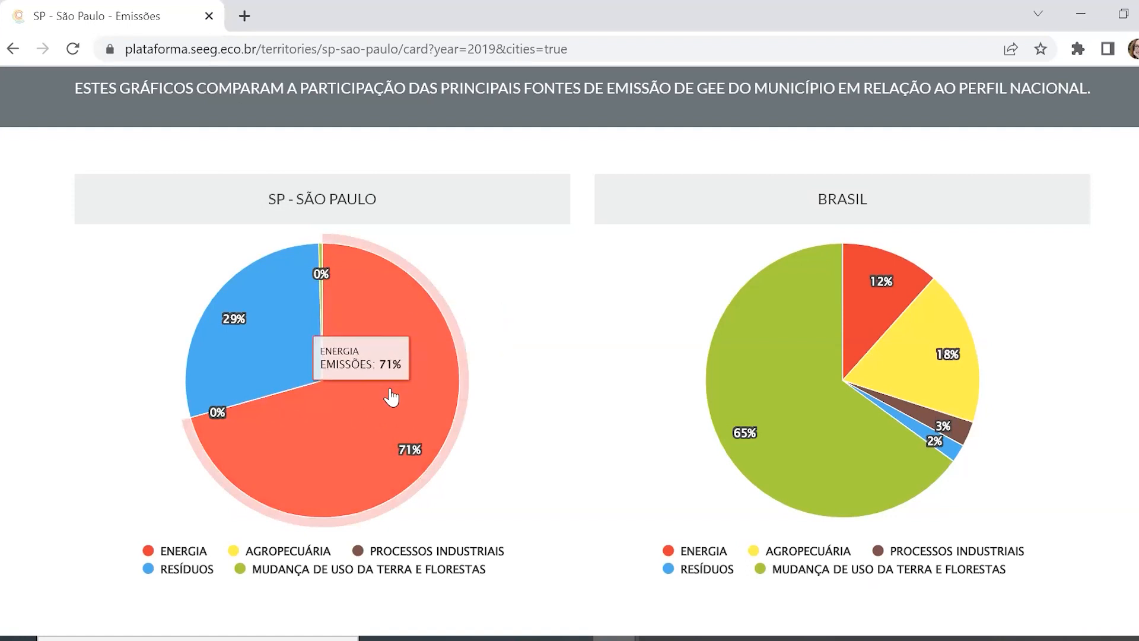
{"action": "mouse_move", "coordinate": [782, 402]}
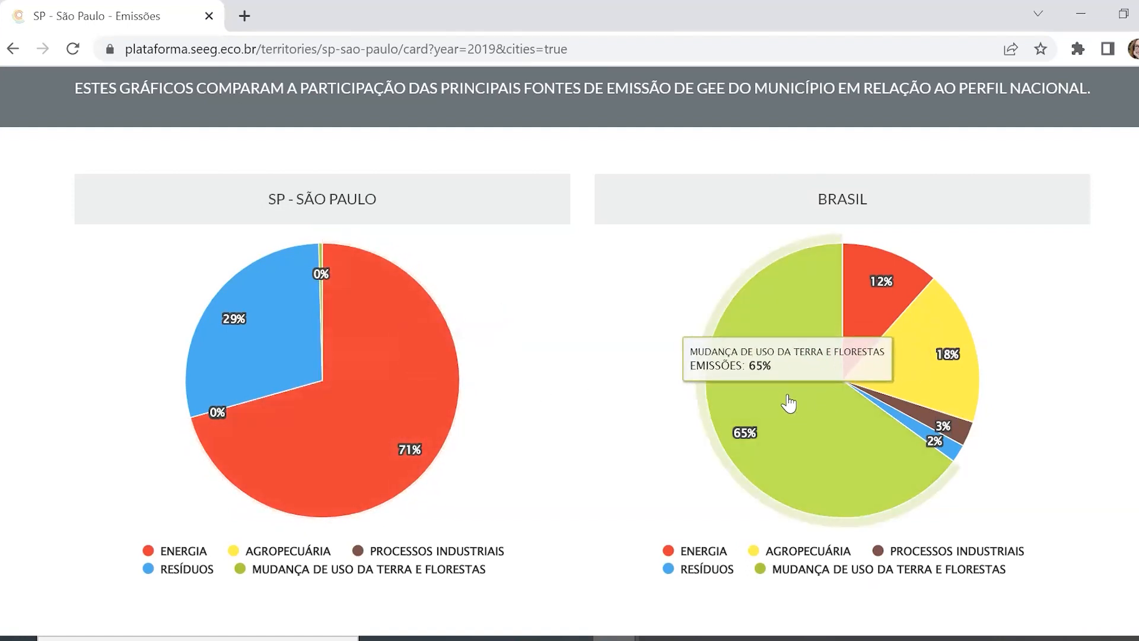
- Examine the municipal economic activities diagram, inspecting the flows from Energia to Não alocado and Transporte
{"action": "scroll", "coordinate": [789, 403], "scroll_direction": "down", "scroll_amount": 6}
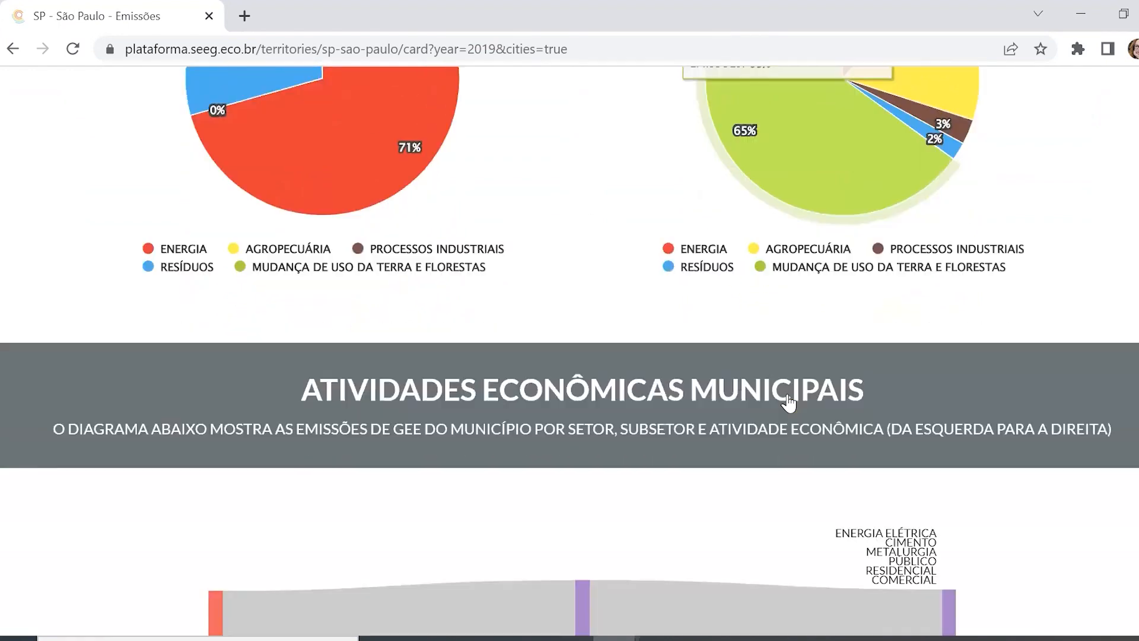
{"action": "scroll", "coordinate": [792, 402], "scroll_direction": "down", "scroll_amount": 6}
{"action": "scroll", "coordinate": [341, 409], "scroll_direction": "up", "scroll_amount": 2}
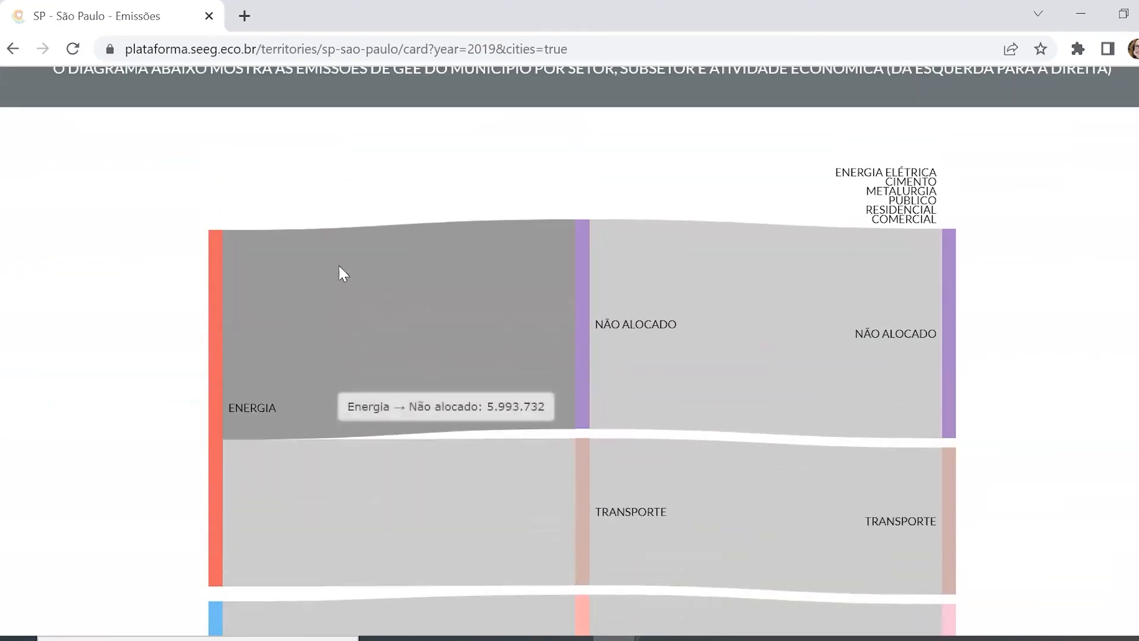
{"action": "scroll", "coordinate": [10, 365], "scroll_direction": "down", "scroll_amount": 3}
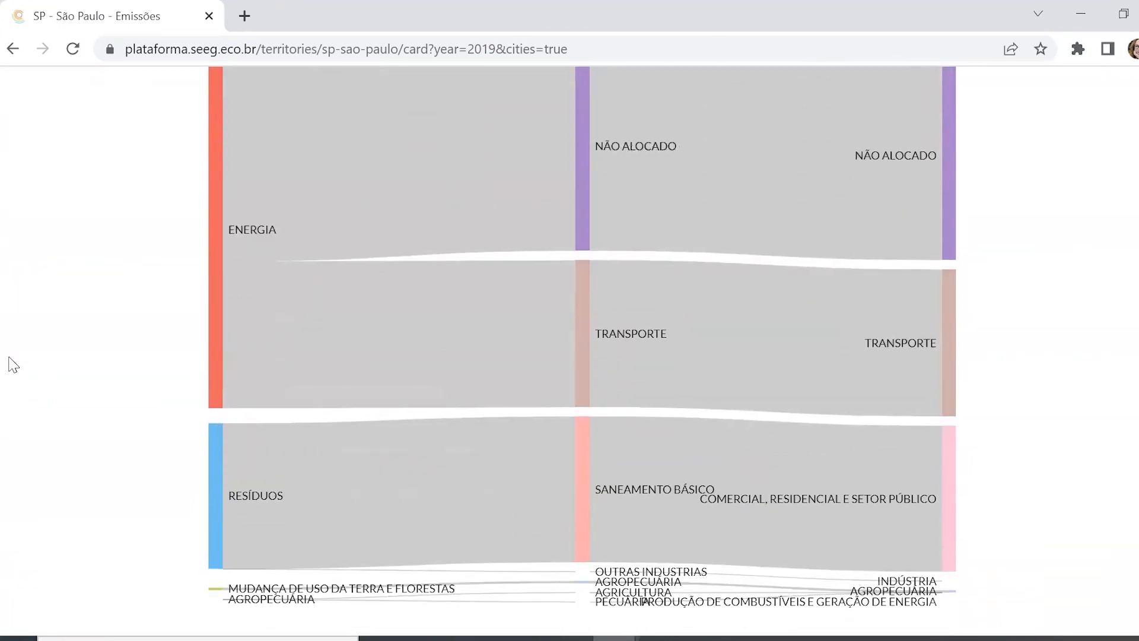
{"action": "scroll", "coordinate": [10, 365], "scroll_direction": "up", "scroll_amount": 2}
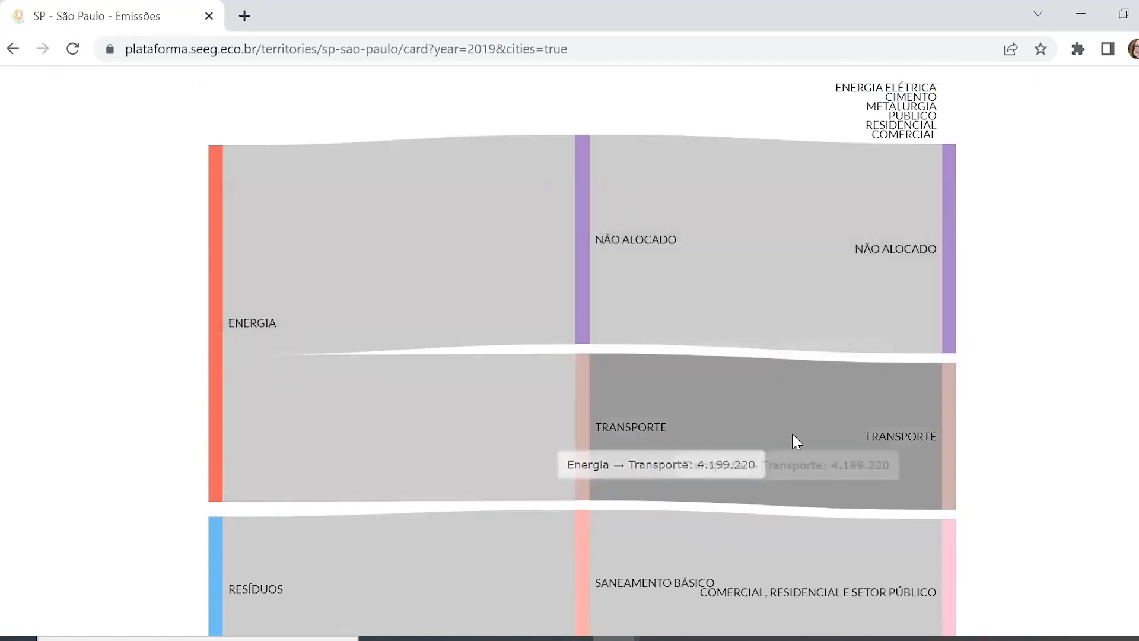
{"action": "scroll", "coordinate": [420, 300], "scroll_direction": "up", "scroll_amount": 3}
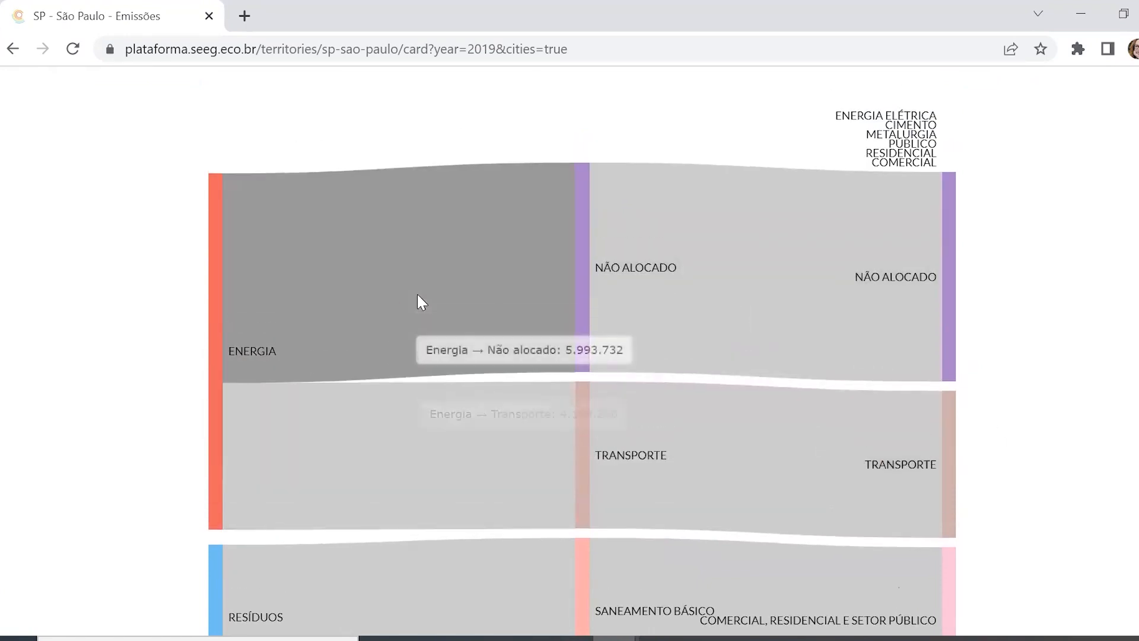
- Examine the rest of the municipal economic activities diagram, inspecting the Transporte, Resíduos, Saneamento Básico and Não alocado flows through to their economic activities
{"action": "scroll", "coordinate": [331, 458], "scroll_direction": "down", "scroll_amount": 2}
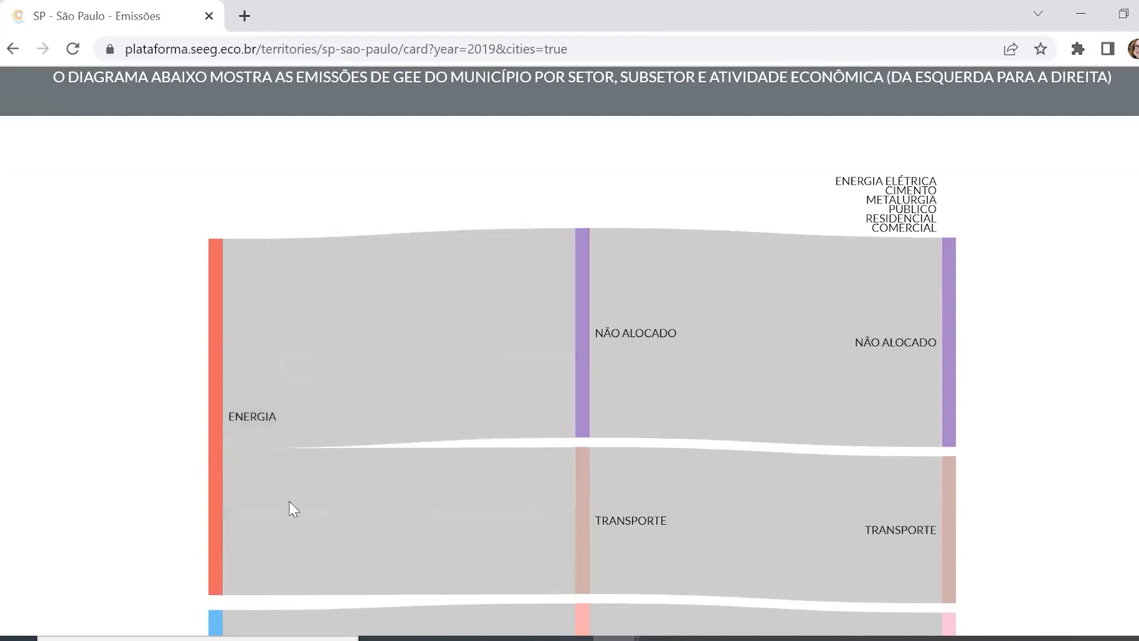
{"action": "scroll", "coordinate": [362, 415], "scroll_direction": "down", "scroll_amount": 3}
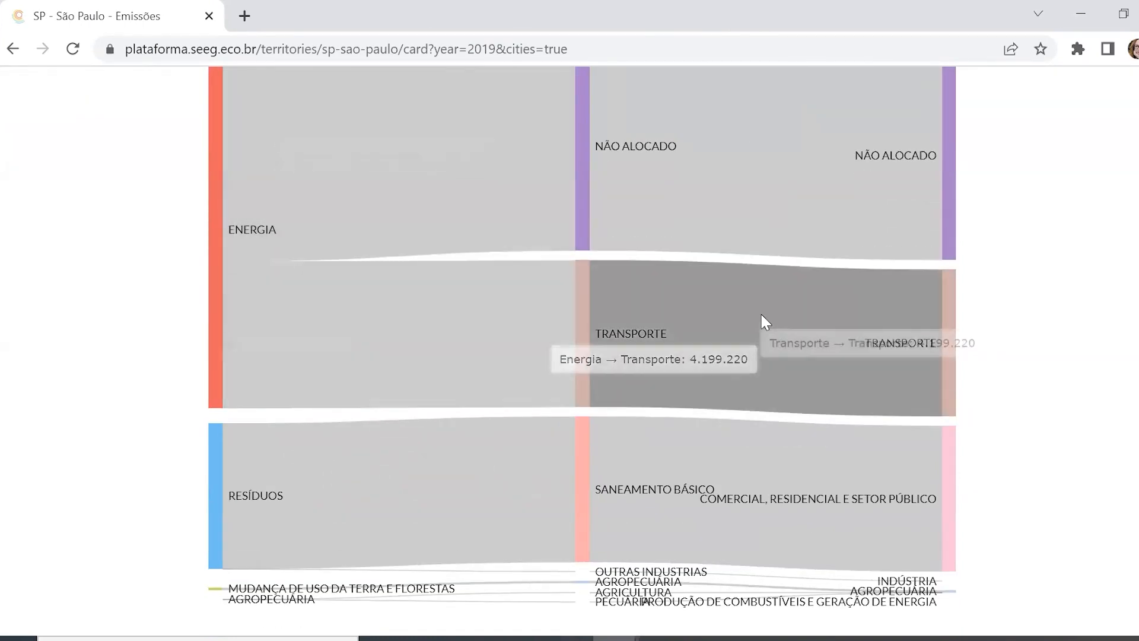
{"action": "scroll", "coordinate": [419, 353], "scroll_direction": "down", "scroll_amount": 3}
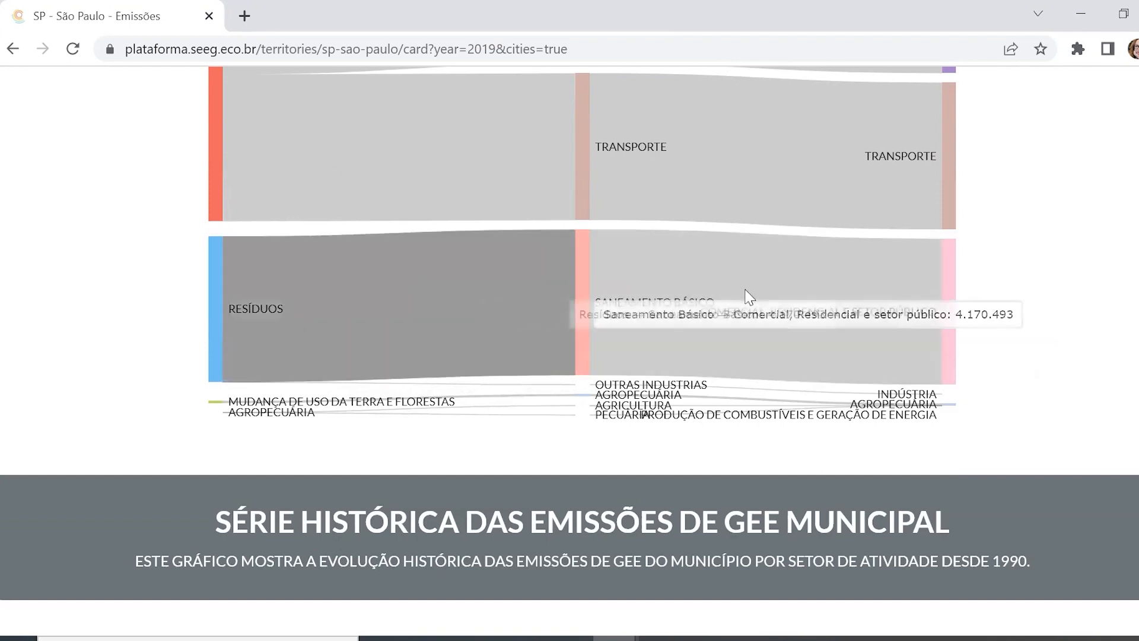
{"action": "scroll", "coordinate": [719, 211], "scroll_direction": "up", "scroll_amount": 5}
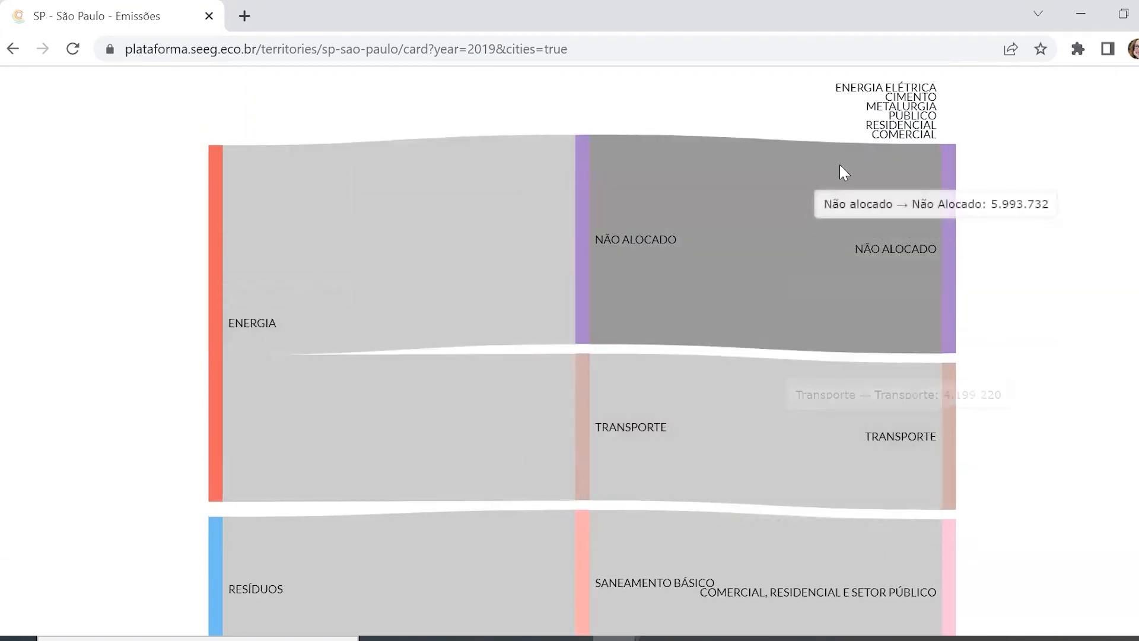
{"action": "scroll", "coordinate": [1008, 415], "scroll_direction": "up", "scroll_amount": 7}
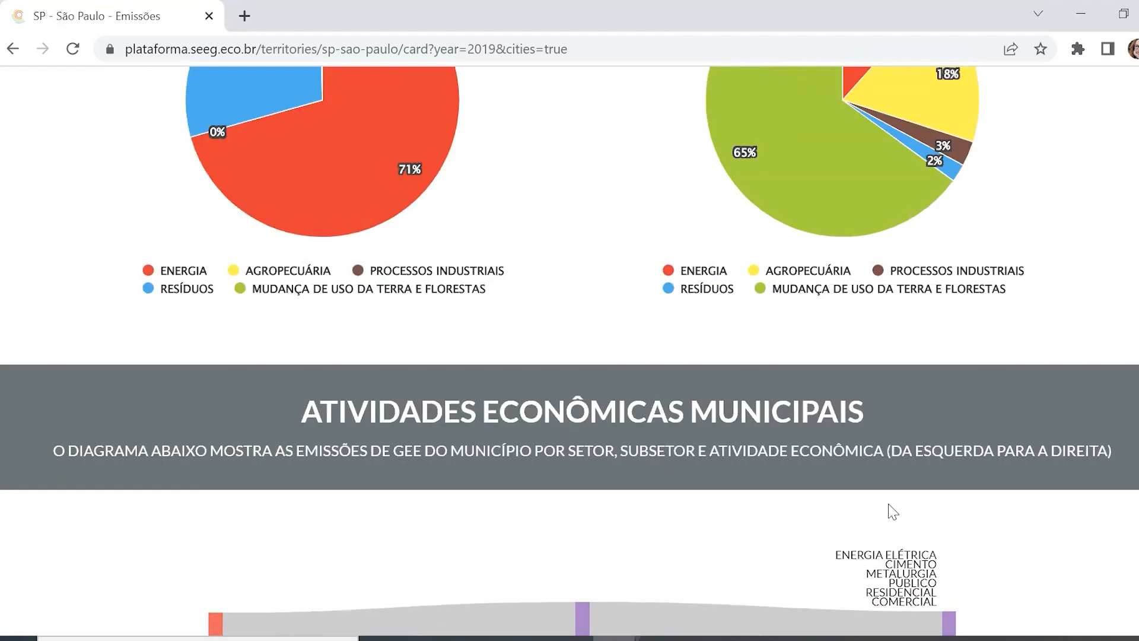
{"action": "scroll", "coordinate": [537, 491], "scroll_direction": "down", "scroll_amount": 5}
- Return to the start of the São Paulo profile page and reveal the Município view options
{"action": "scroll", "coordinate": [899, 409], "scroll_direction": "up", "scroll_amount": 20}
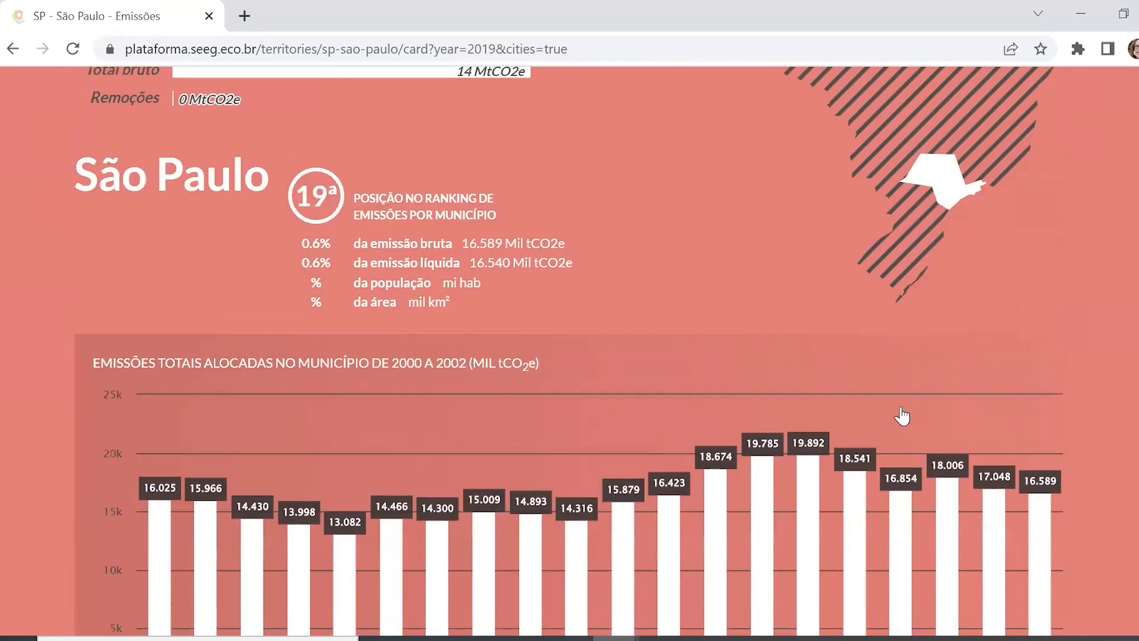
{"action": "scroll", "coordinate": [902, 416], "scroll_direction": "up", "scroll_amount": 10}
{"action": "mouse_move", "coordinate": [652, 149]}
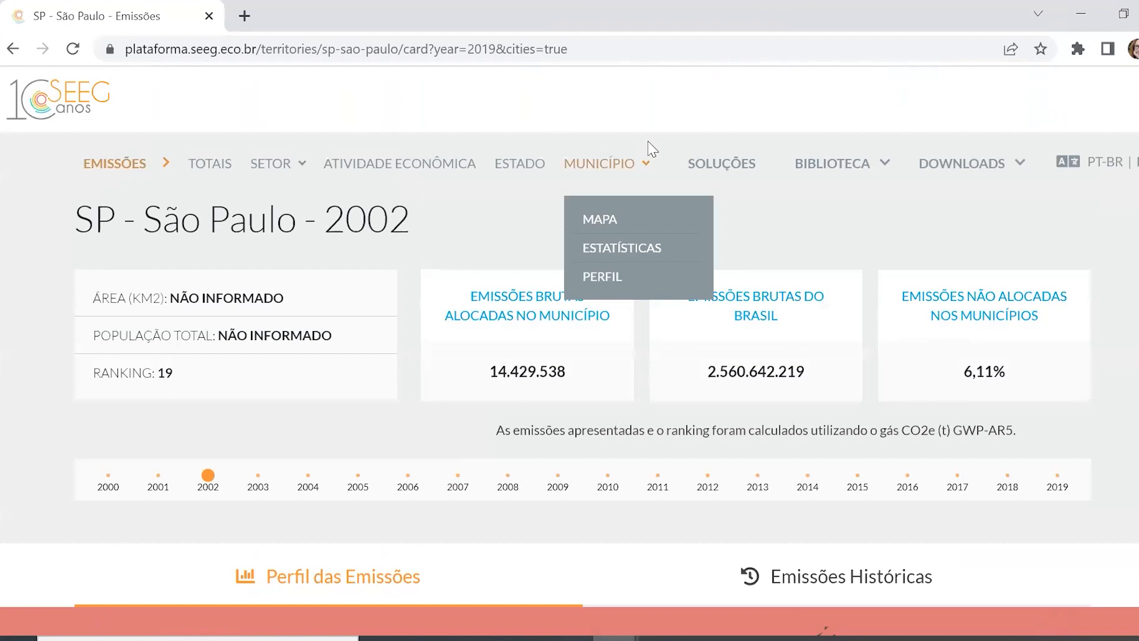